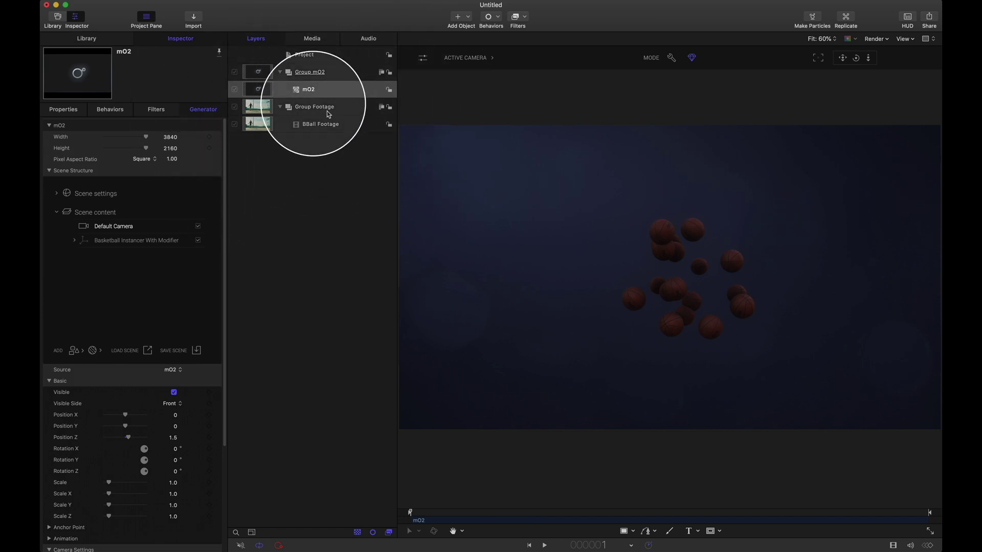
Briefly hide the basketball group, then set the mO2 Scene Background type to Alpha Channel.
left_click(235, 72)
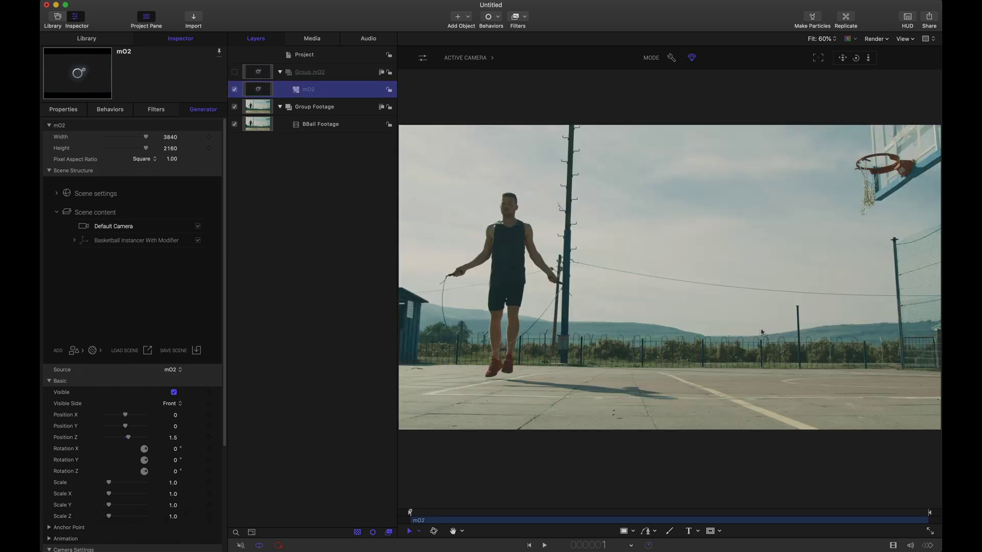
left_click(235, 72)
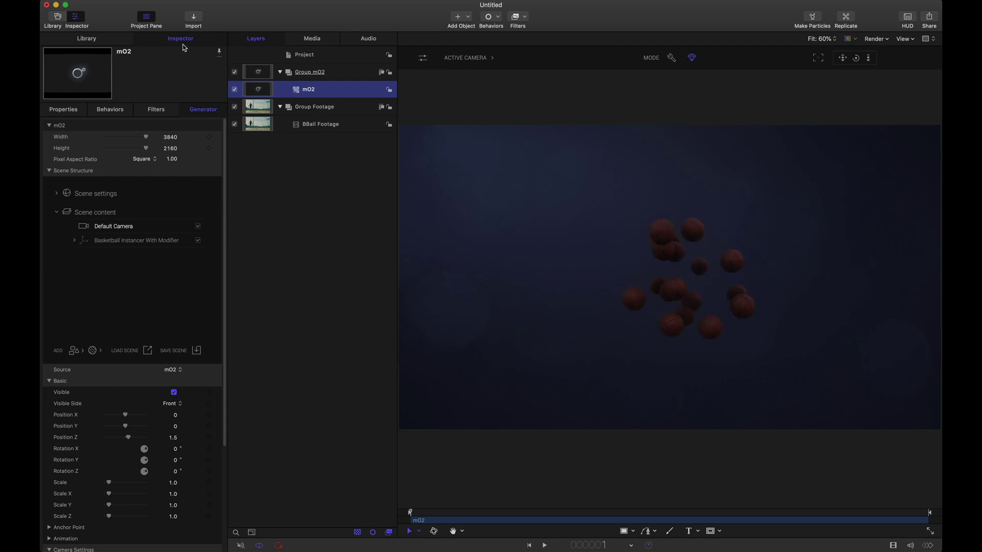
left_click(56, 194)
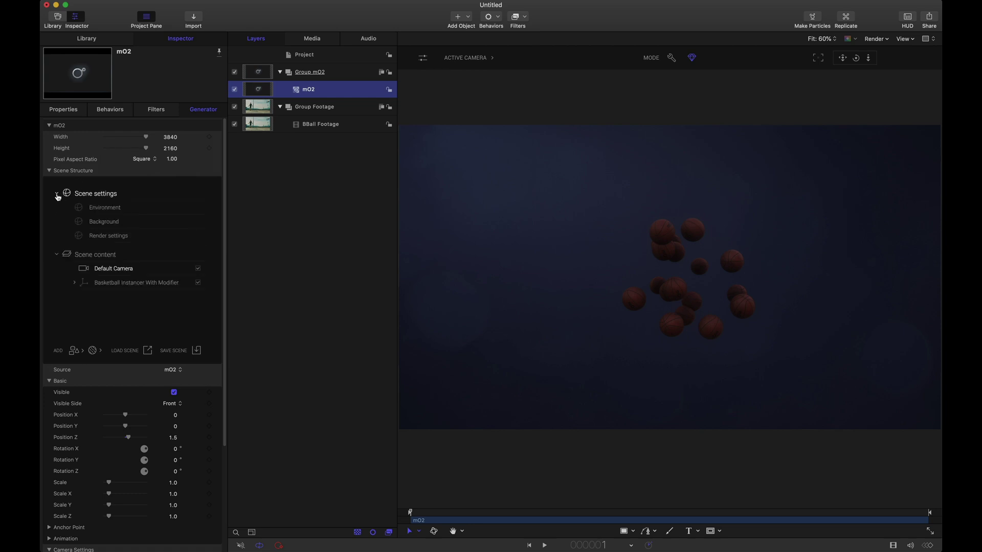
left_click(98, 223)
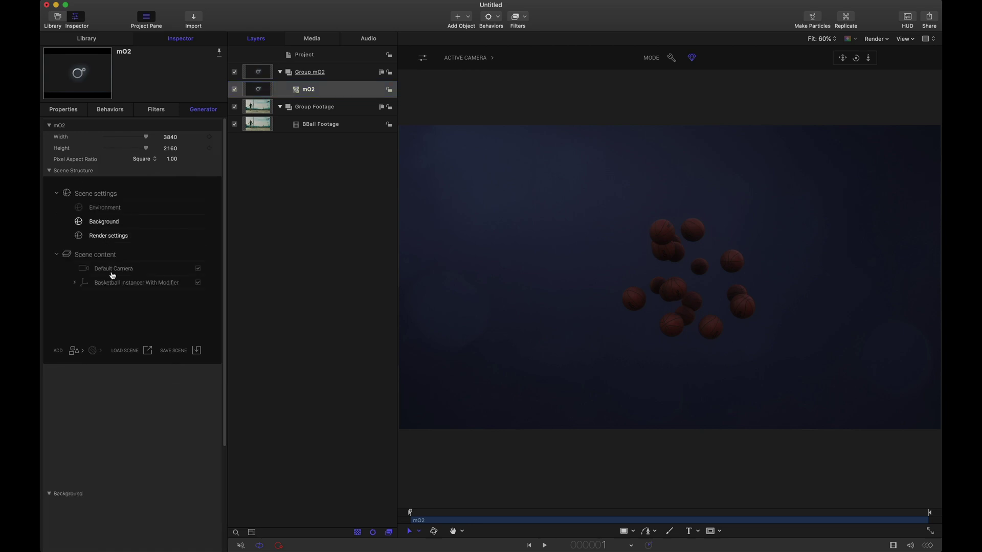
left_click(171, 384)
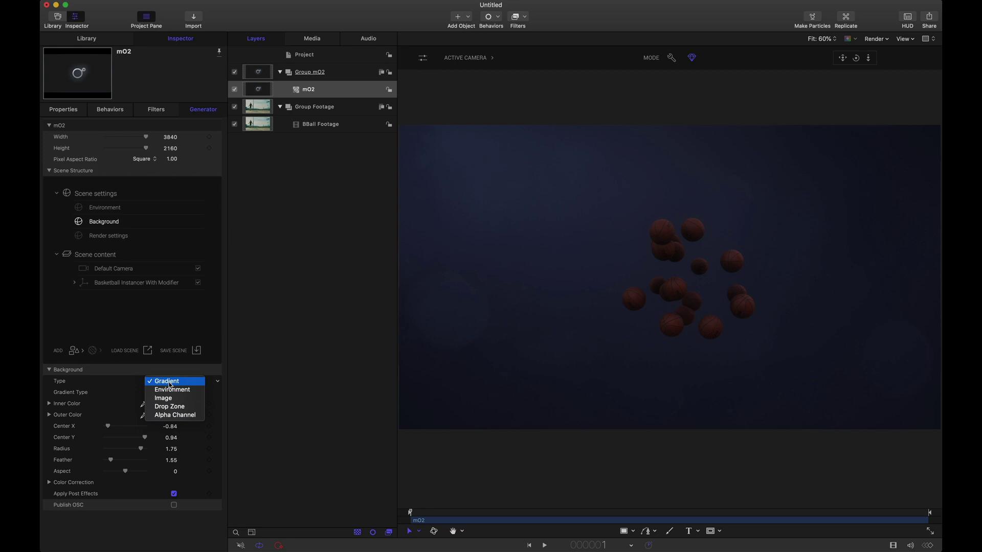
left_click(175, 415)
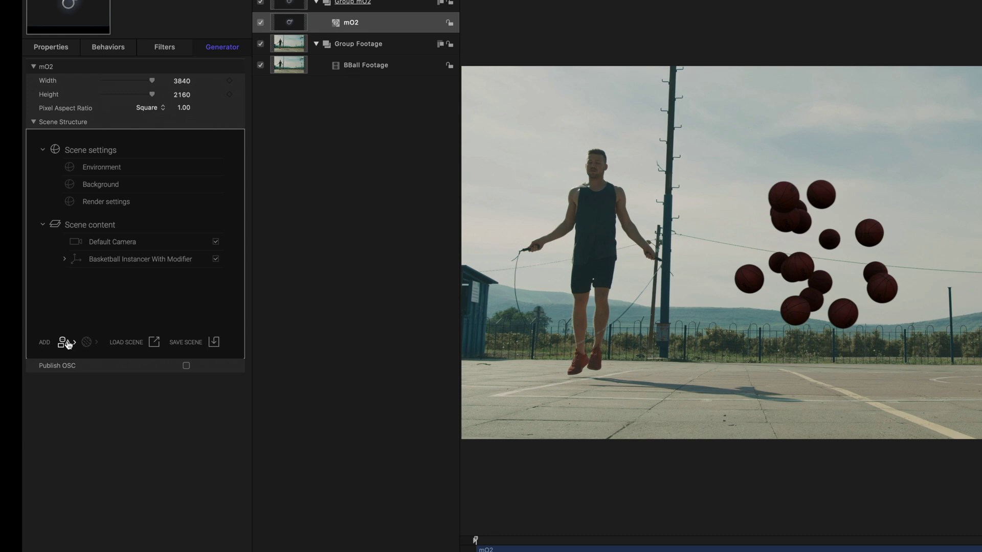
Add a Plane primitive to the mO2 scene and show its properties.
left_click(68, 344)
mouse_move(97, 344)
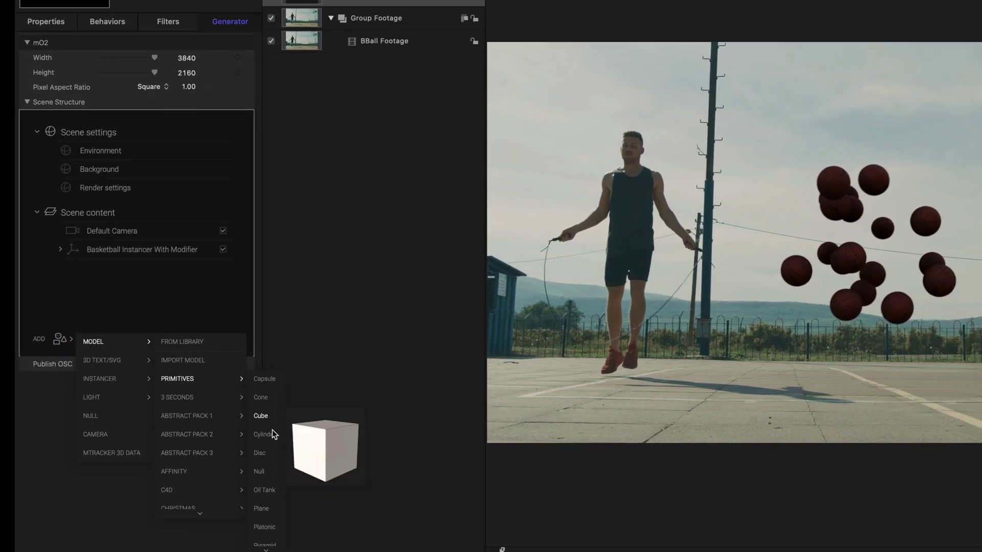
left_click(271, 483)
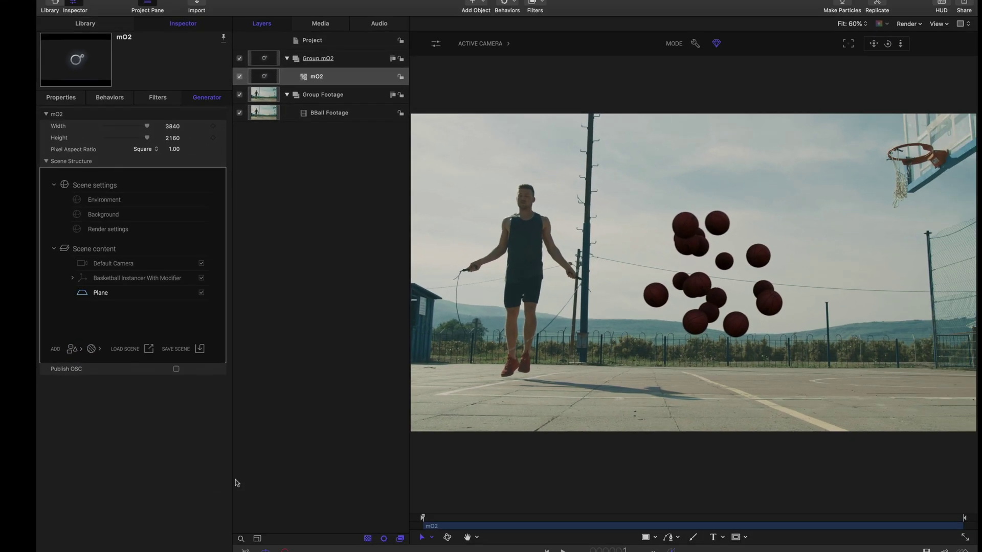
left_click(100, 292)
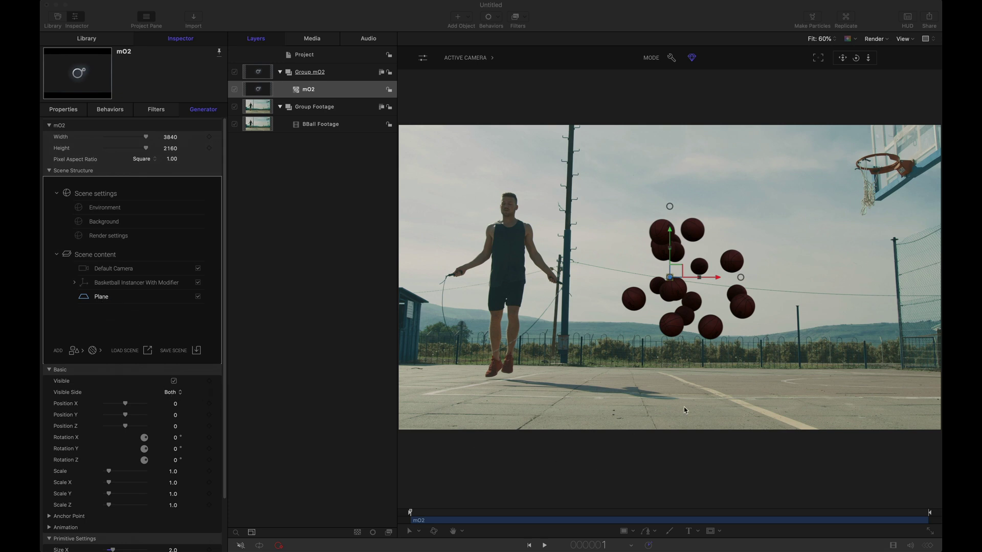
Set the plane to Position Y -0.7, Scale X 2.5 and Rotation Z -1.
left_click(176, 415)
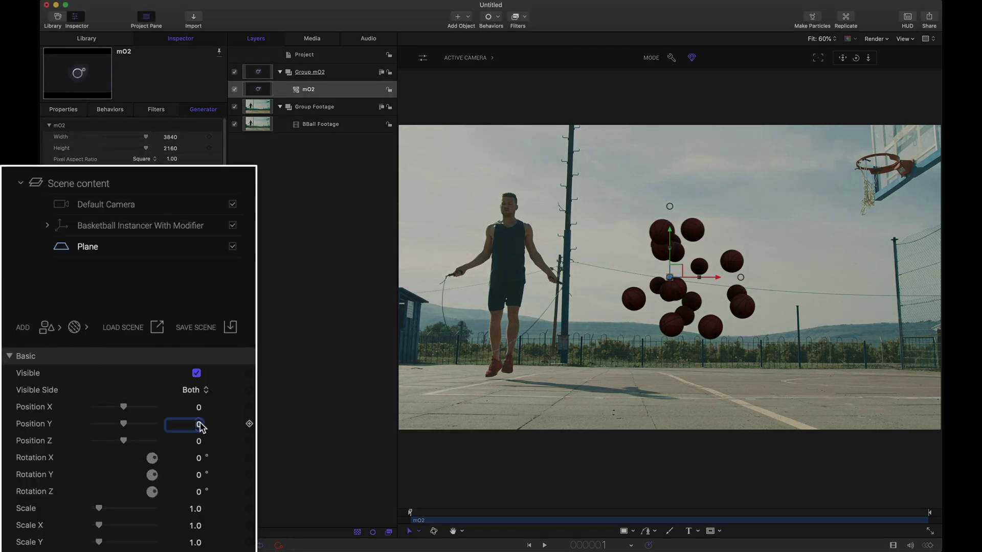
left_click_drag(198, 428, 198, 458)
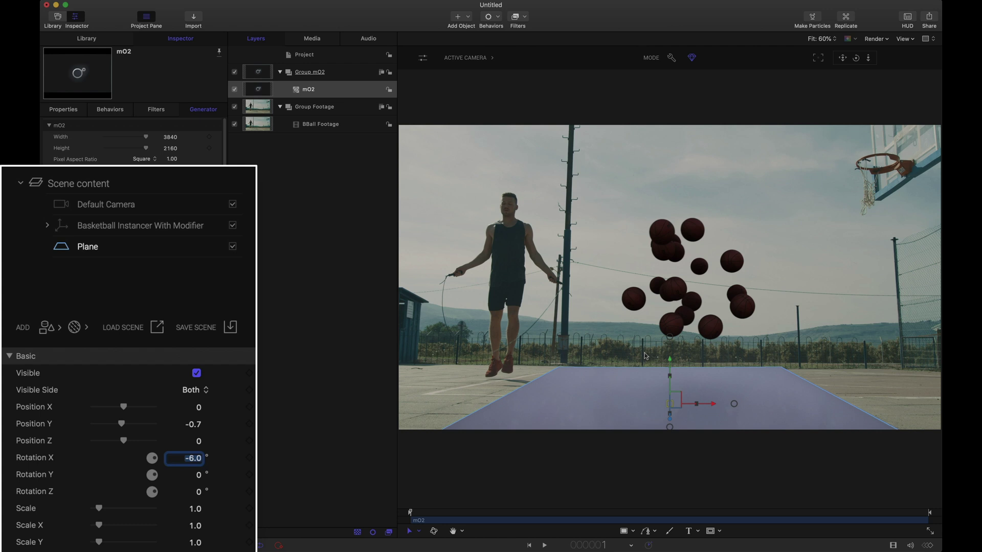
left_click(199, 530)
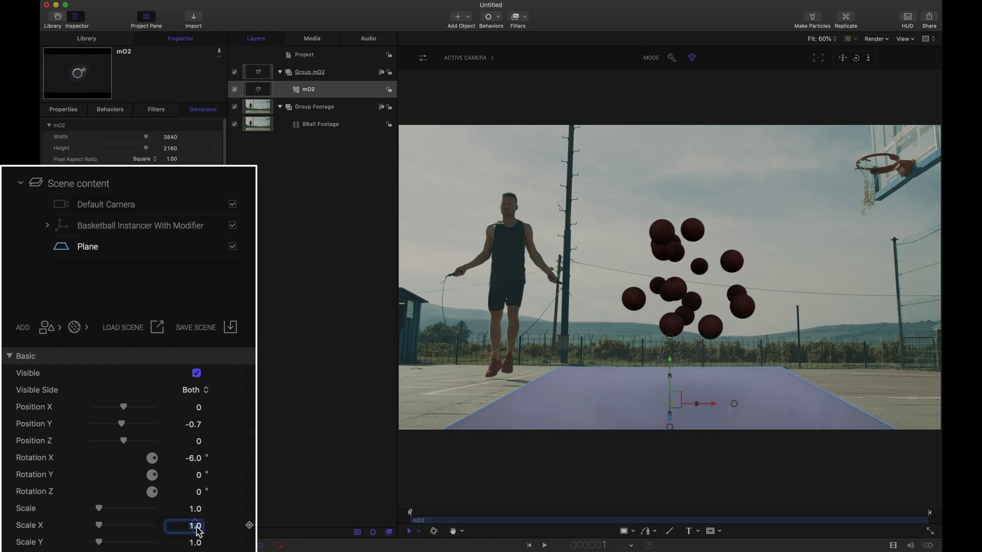
left_click(197, 526)
type("2.5")
left_click(199, 493)
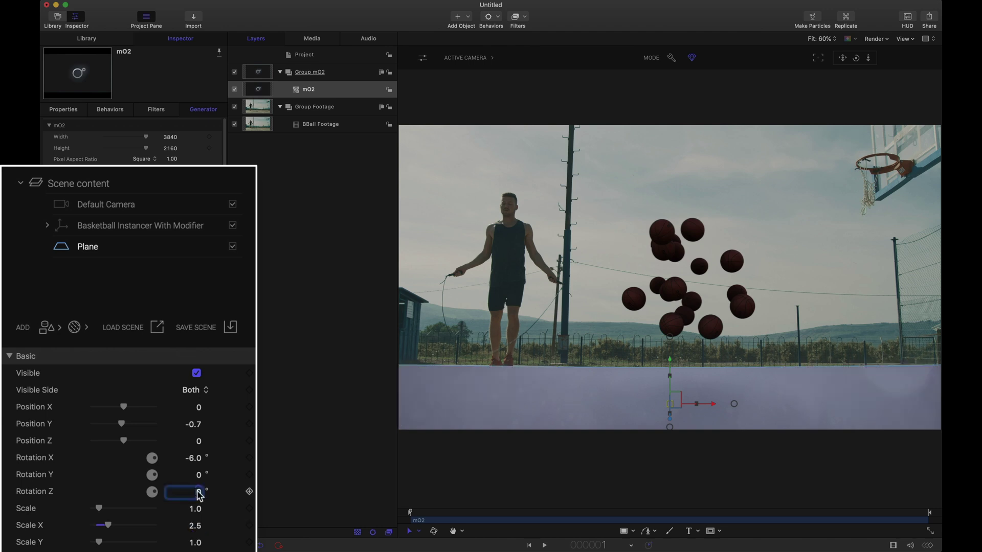
type("-1")
key("Return")
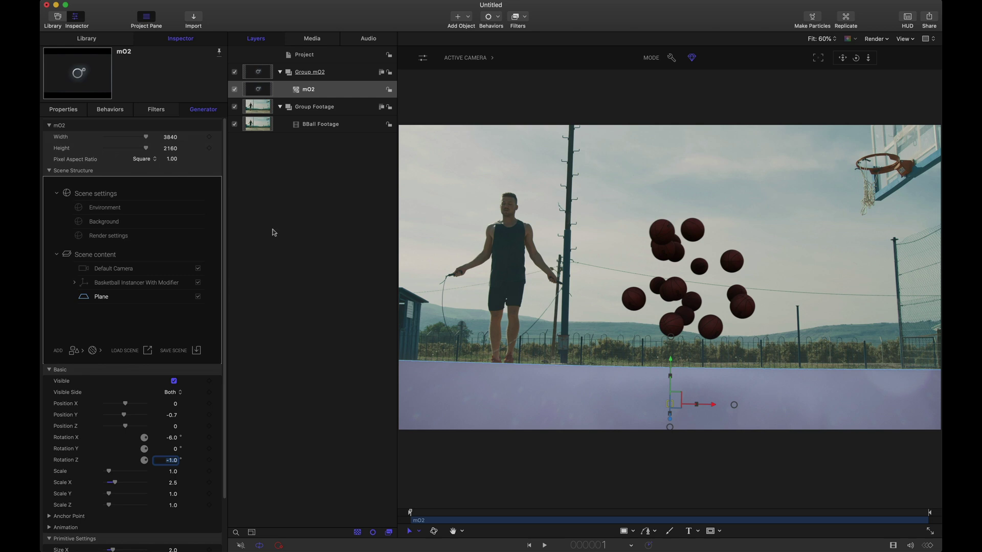
Add a Sphere light with Render Shape off, briefly hiding the light and plane to compare.
left_click(75, 351)
mouse_move(116, 401)
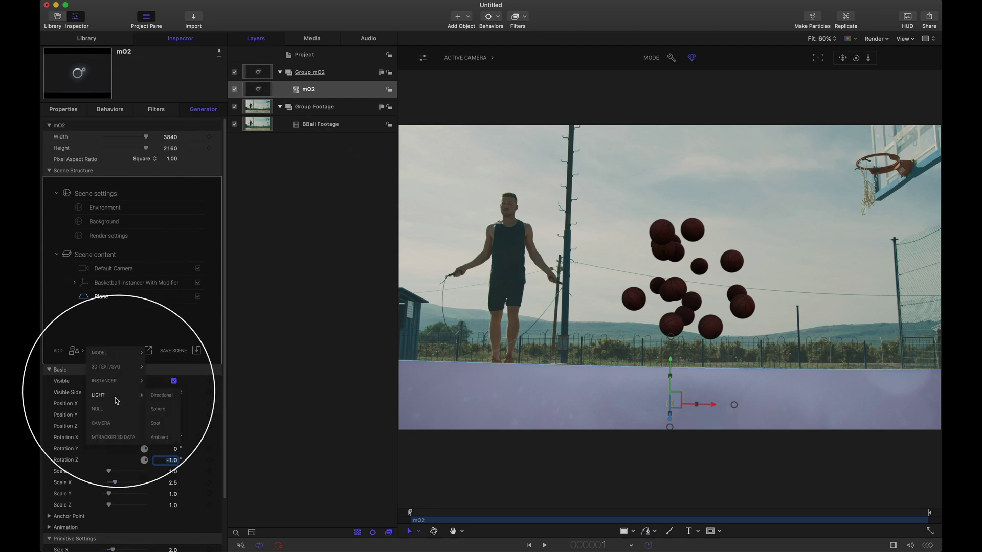
left_click(161, 410)
scroll(163, 454, "down", 3)
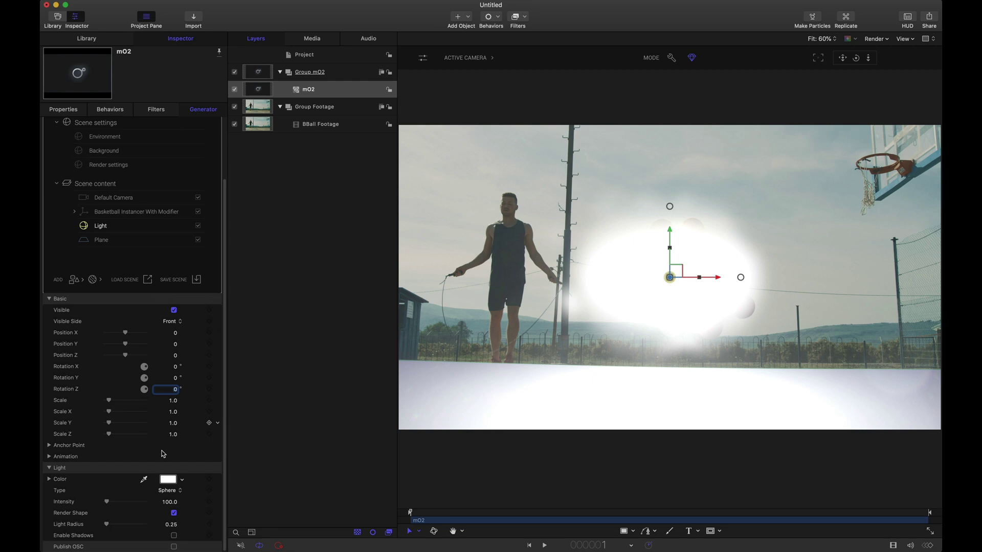
left_click(174, 513)
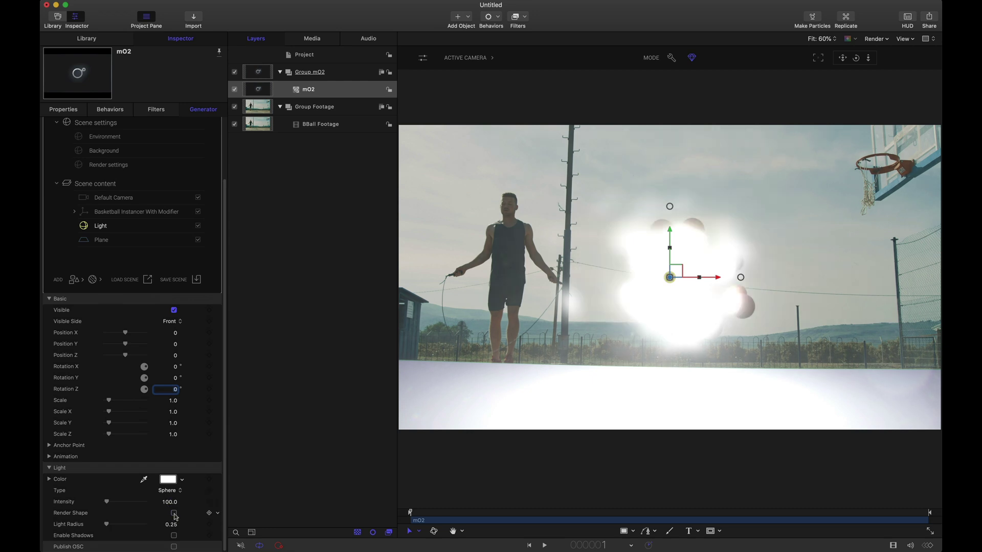
left_click(198, 226)
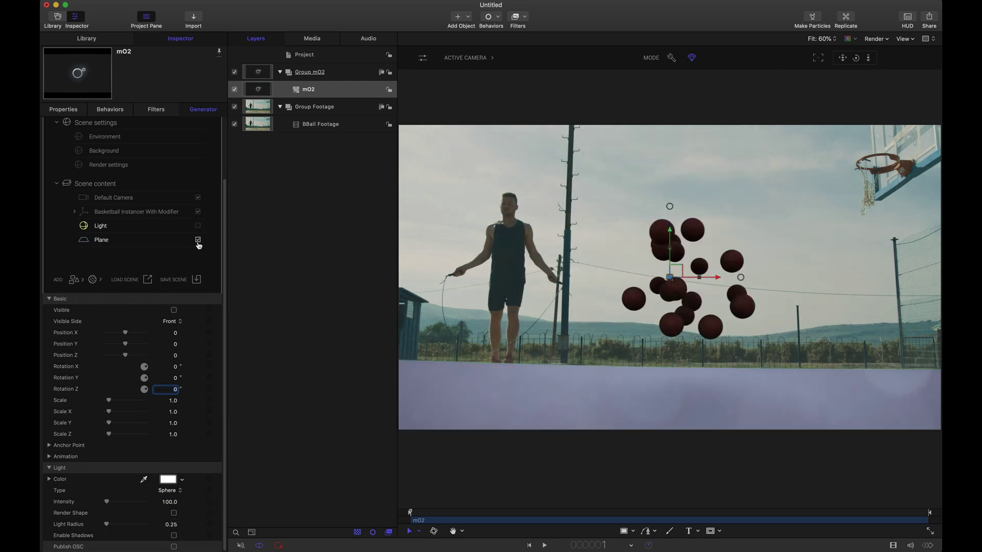
left_click(198, 241)
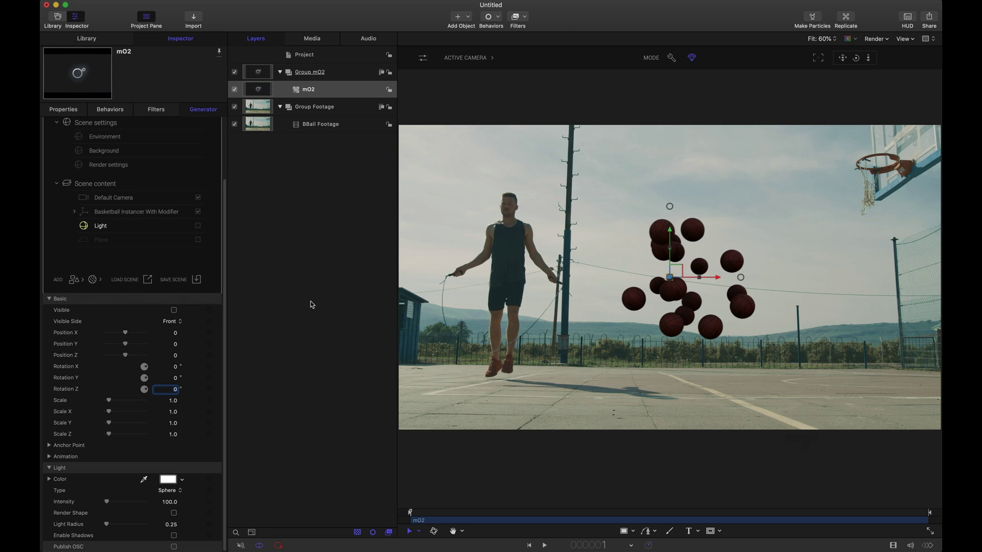
left_click(198, 226)
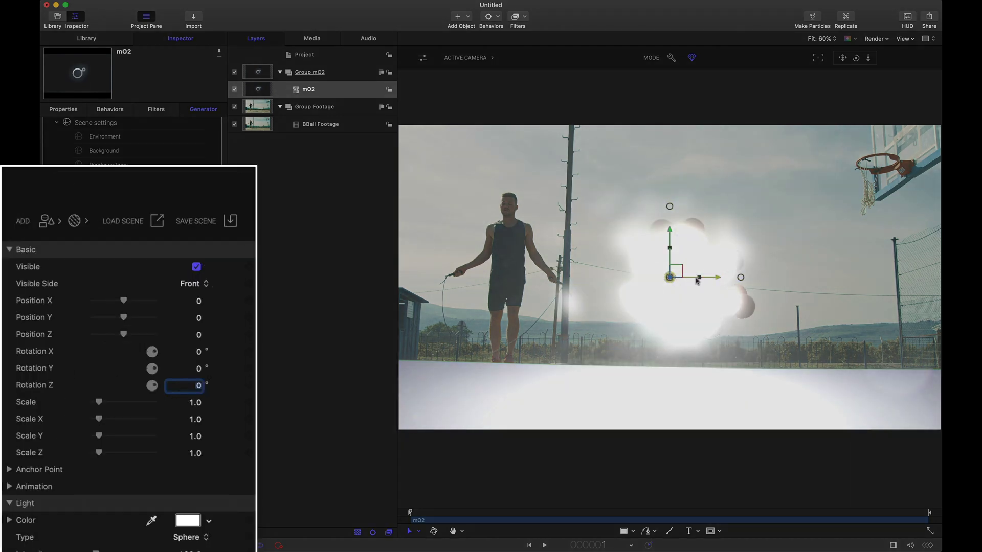
Position the light at X -1, Y 1, Z -1.6 and enable its shadows.
left_click(201, 306)
left_click(199, 303)
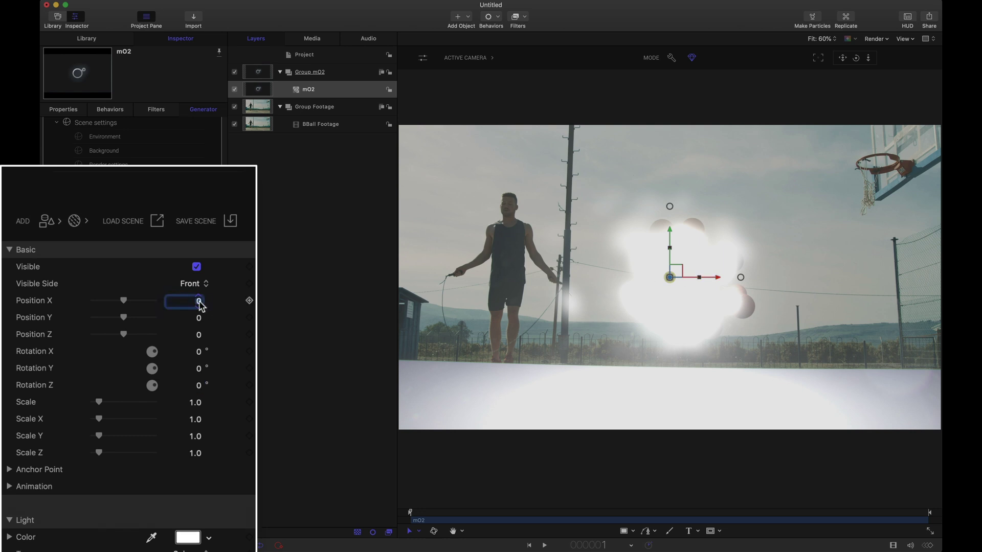
type("-1.")
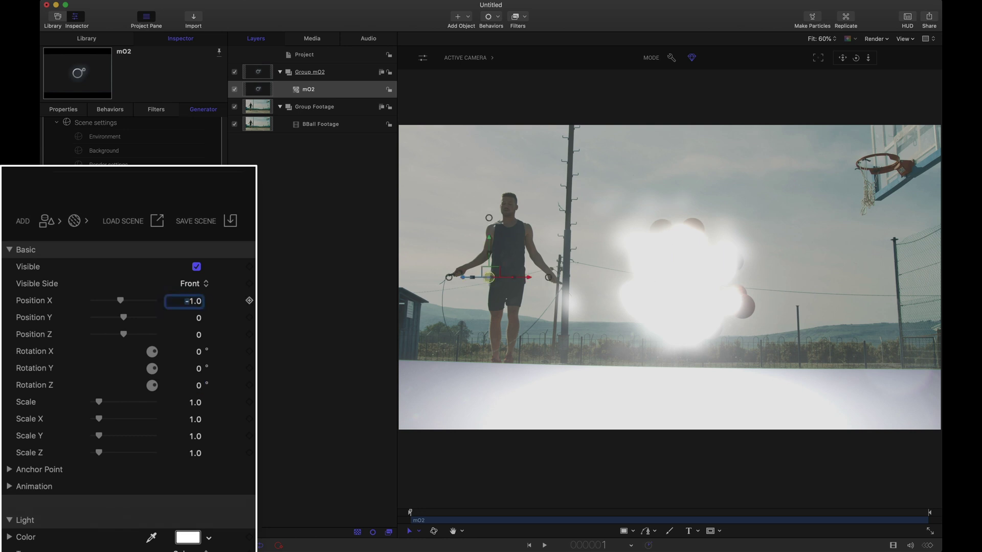
key("Tab")
type("1")
key("Tab")
type("-1.6")
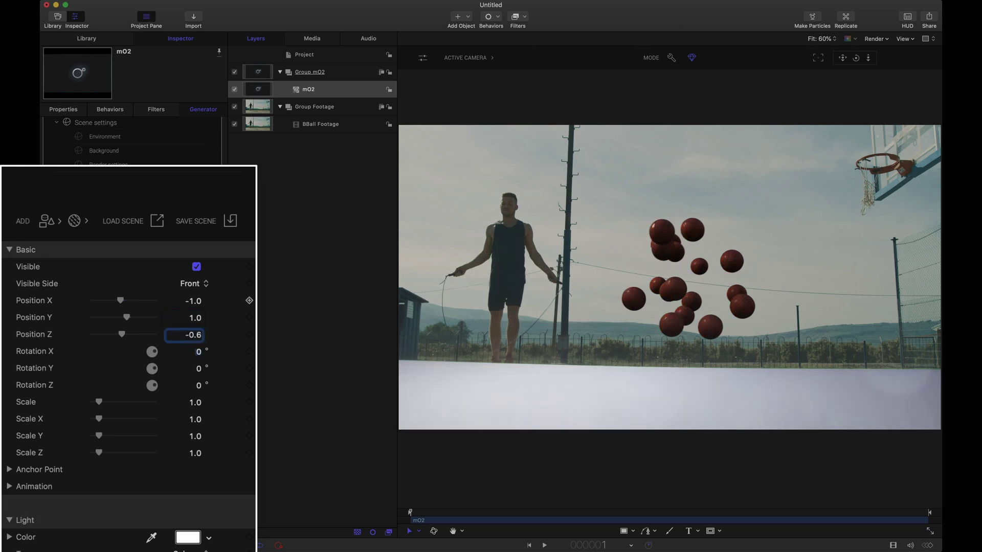
key("Tab")
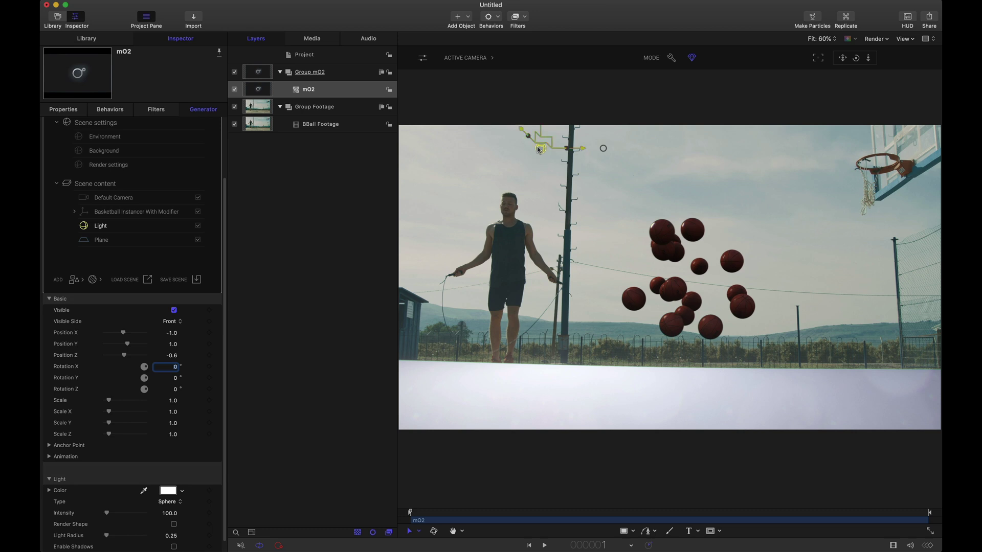
scroll(223, 346, "down", 2)
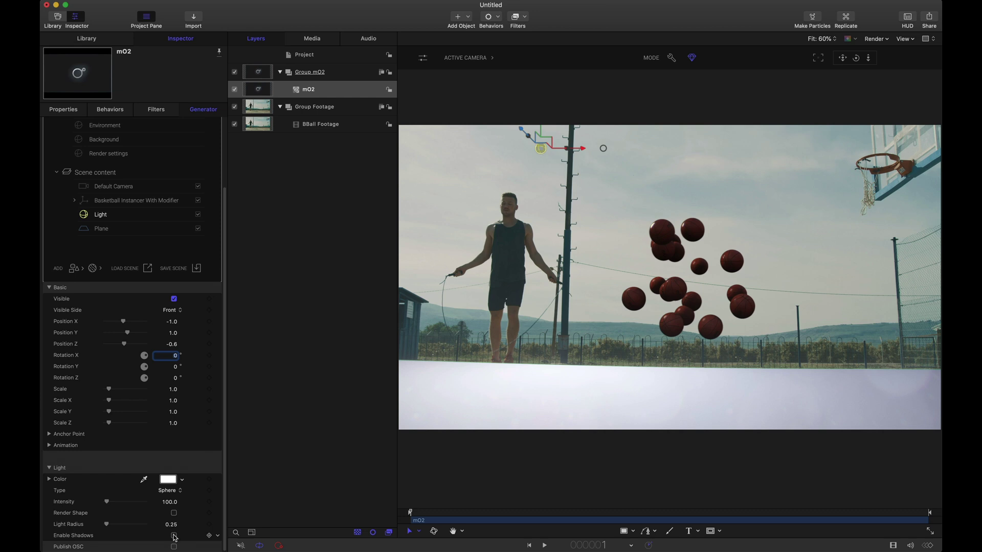
left_click(174, 535)
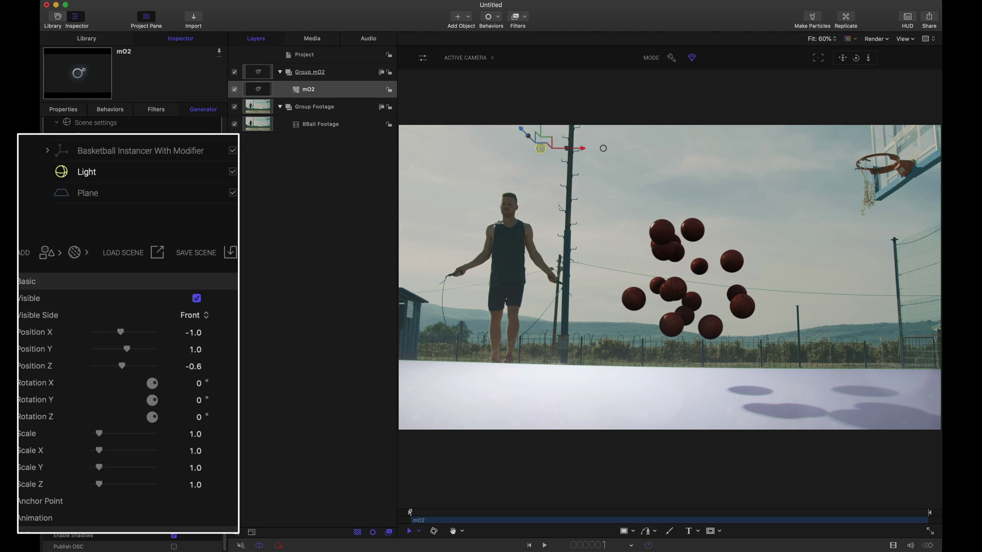
Give the Plane a new material with Opacity Mode set to Shadow Catcher.
left_click(97, 197)
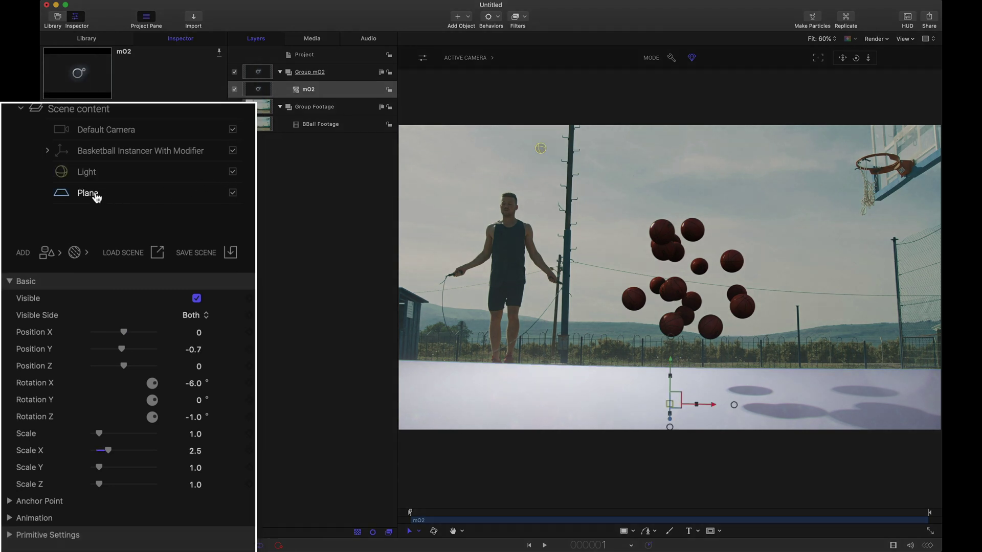
left_click(79, 268)
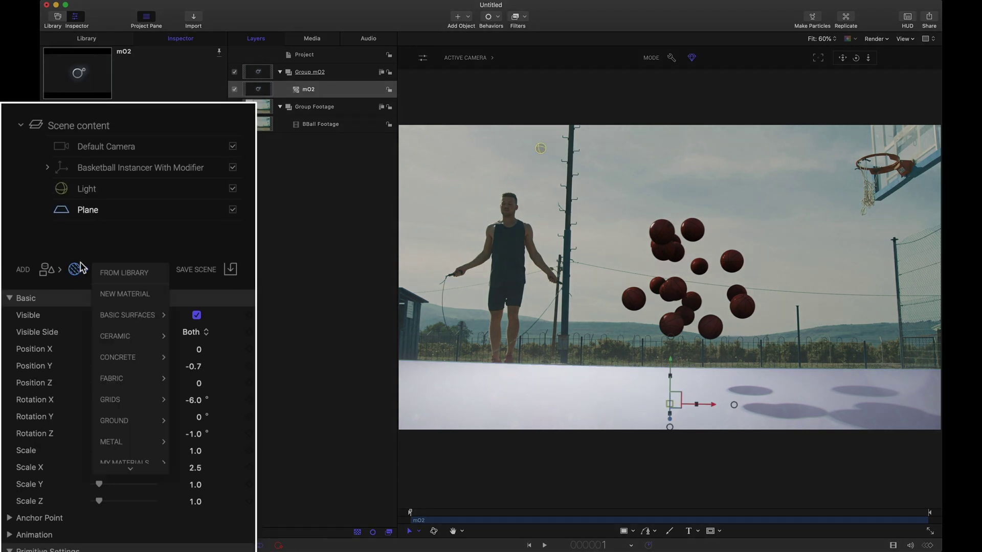
left_click(132, 294)
left_click(218, 209)
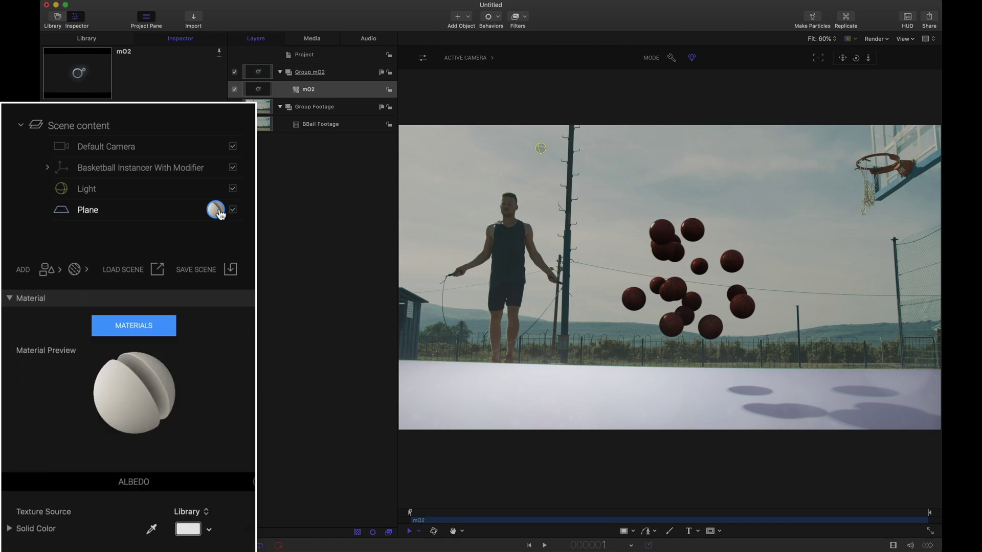
scroll(191, 352, "down", 8)
scroll(192, 353, "down", 15)
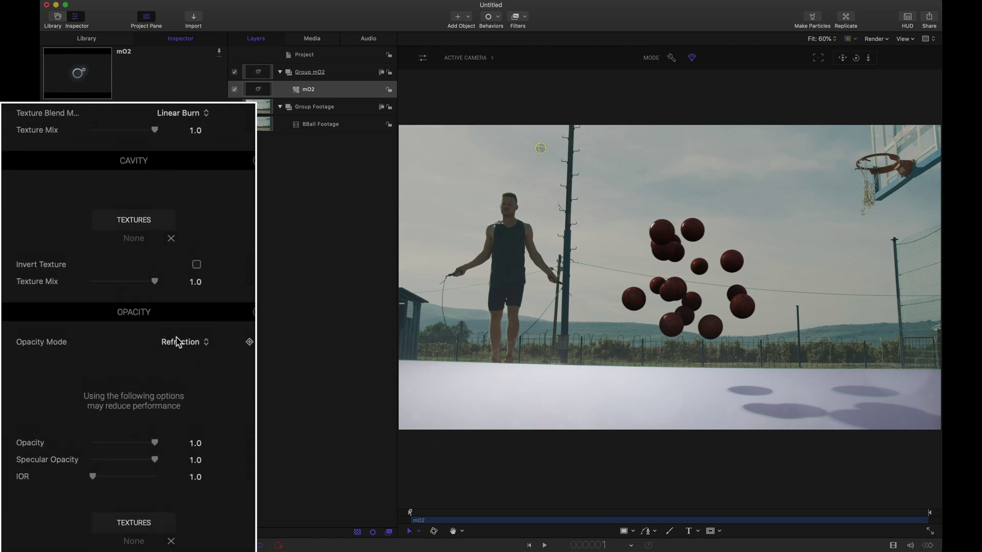
left_click(187, 343)
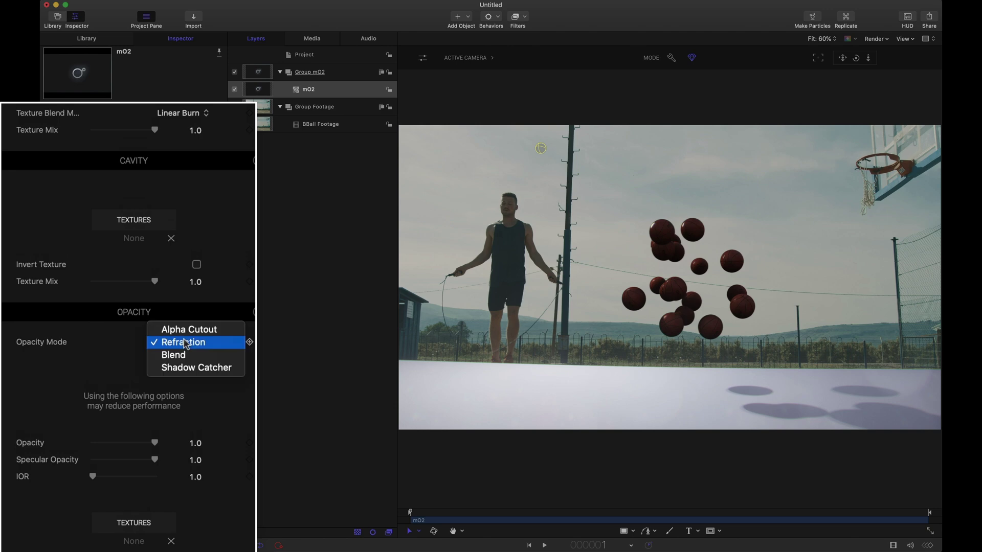
left_click(191, 368)
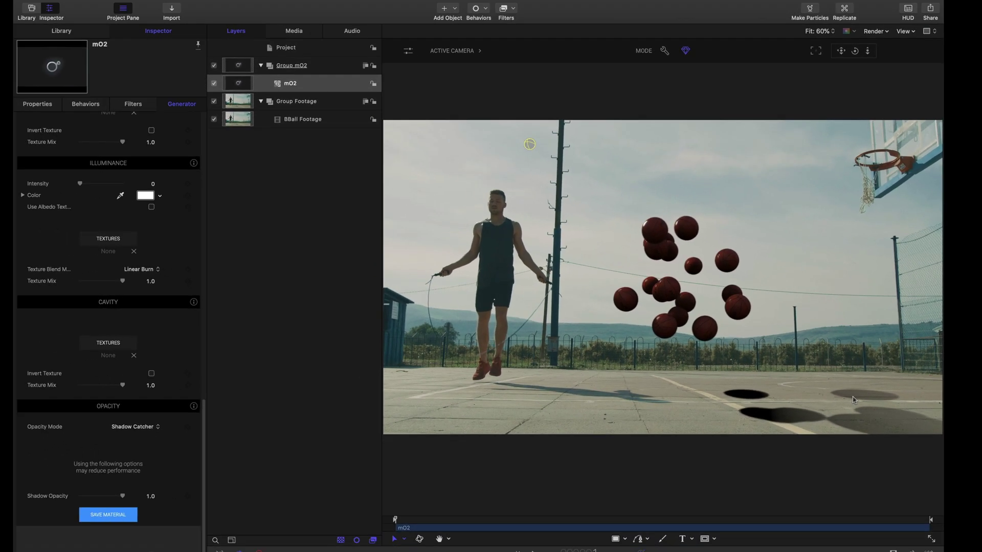
Turn on the rendered shadow preview, set Shadow Opacity to 0.5, and scrub the footage to check.
left_click(673, 59)
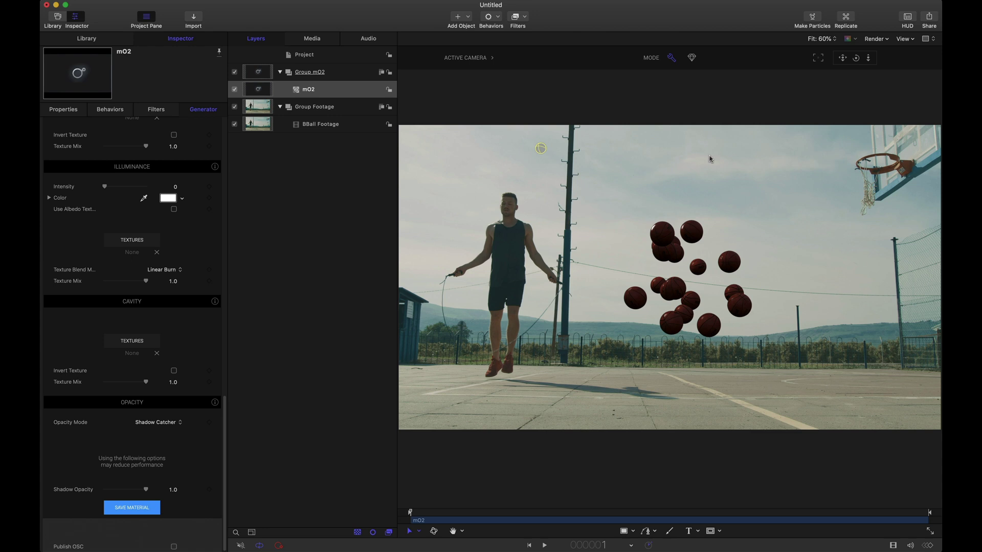
left_click(692, 57)
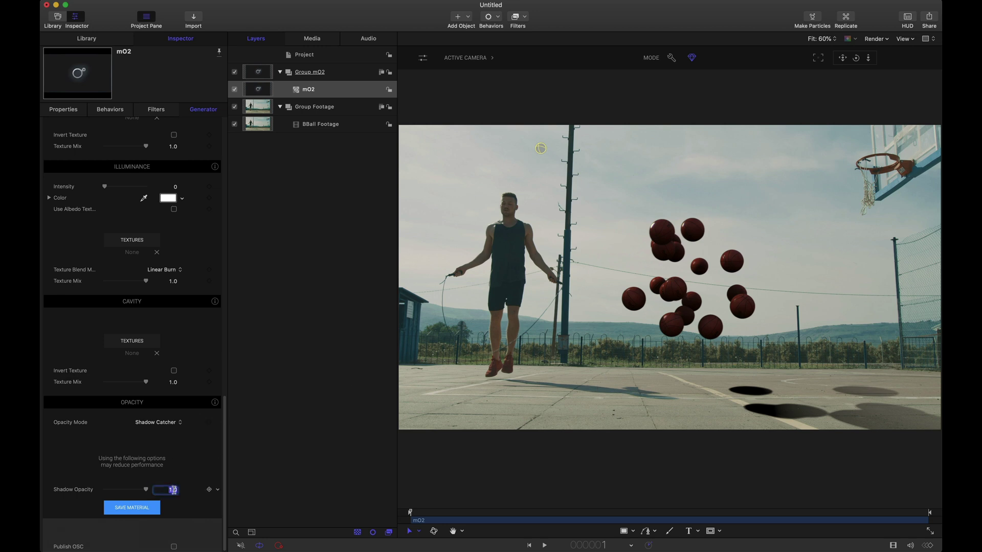
type("0.5")
key("Return")
key("space")
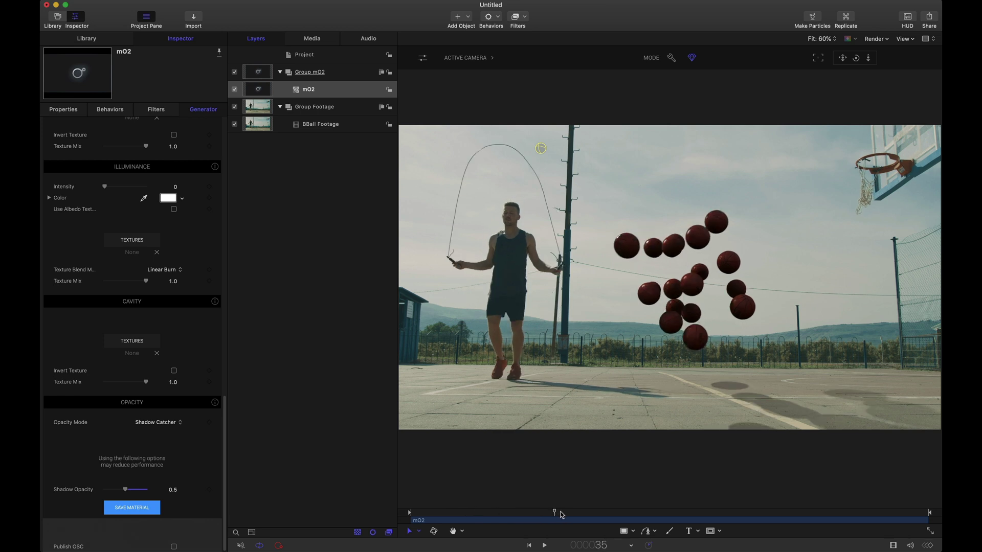
left_click_drag(578, 514, 742, 543)
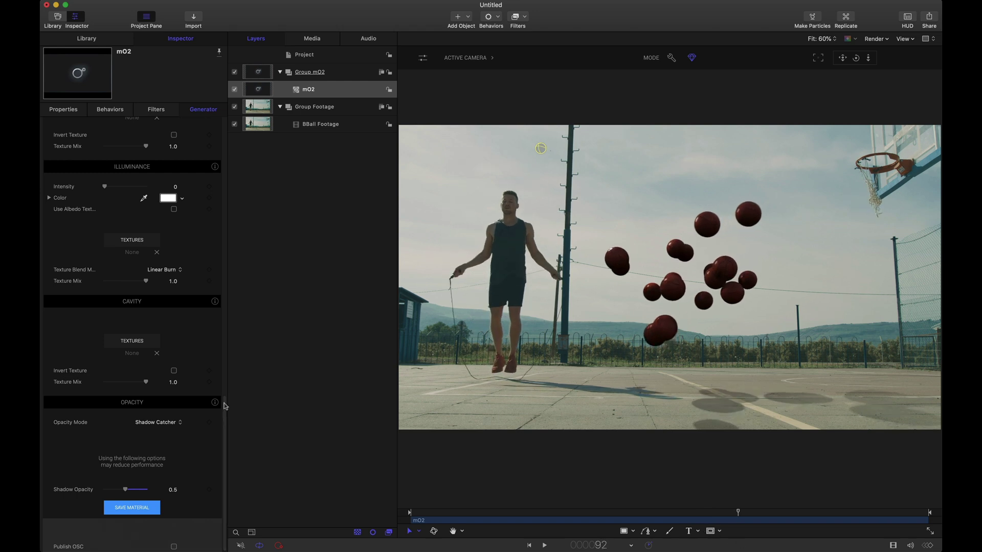
scroll(225, 407, "up", 10)
scroll(223, 406, "up", 8)
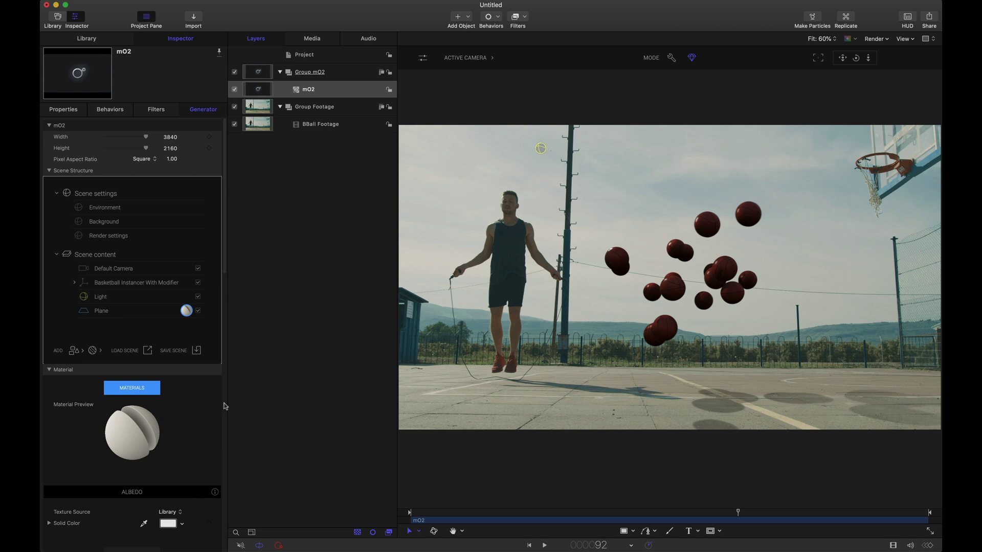
Apply the Sharp preset to the mO2 Default Camera.
left_click(128, 270)
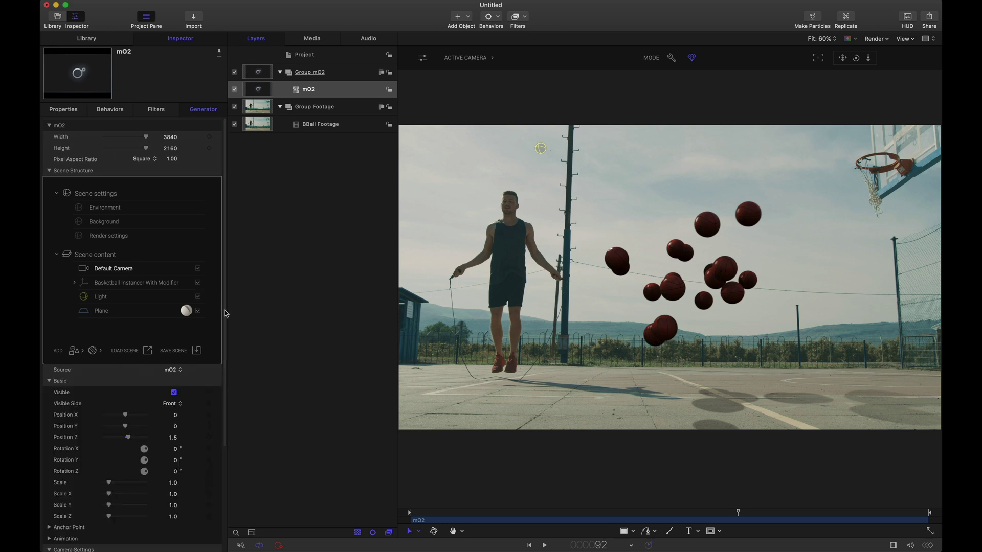
scroll(225, 310, "down", 5)
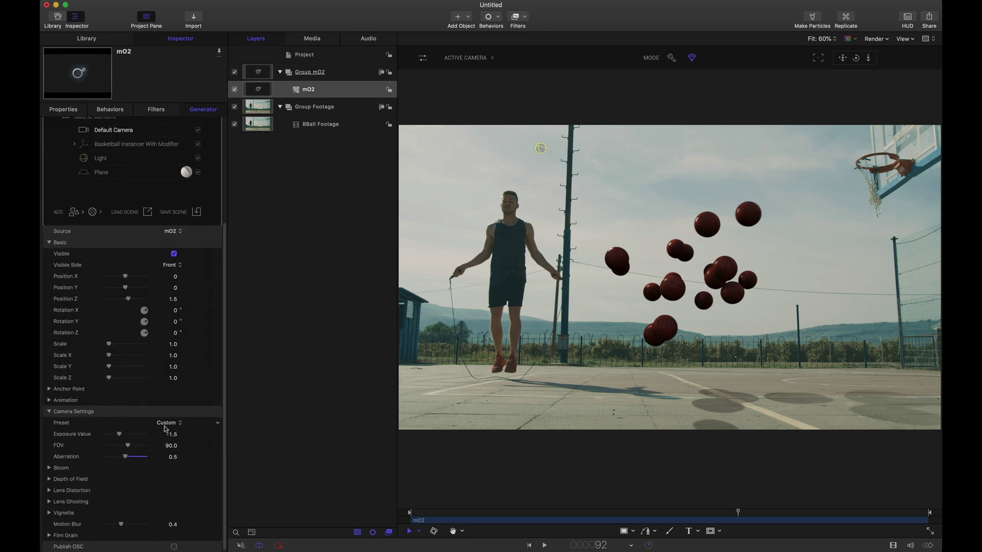
left_click(167, 424)
left_click(169, 441)
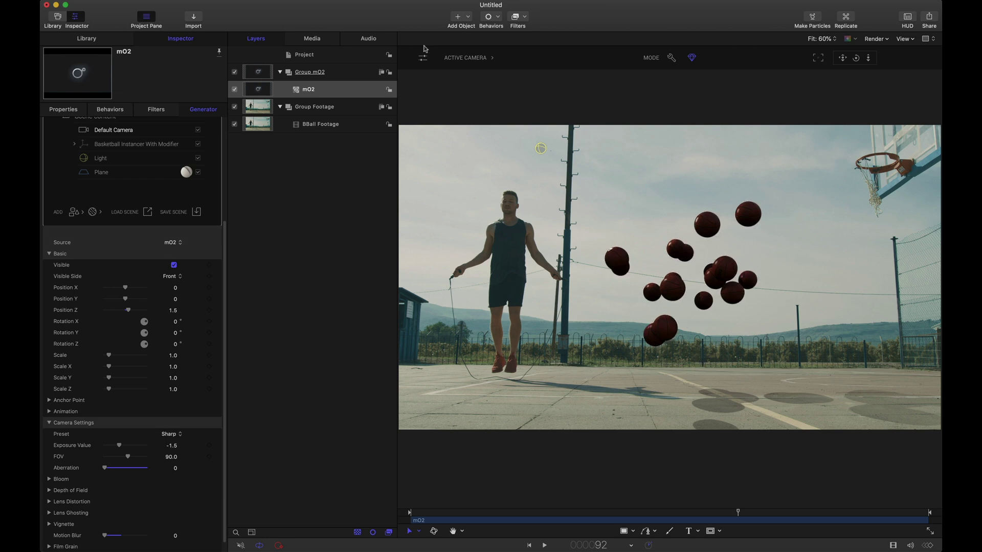
Wrap the mO2 layer in a new group and begin renaming it.
right_click(323, 90)
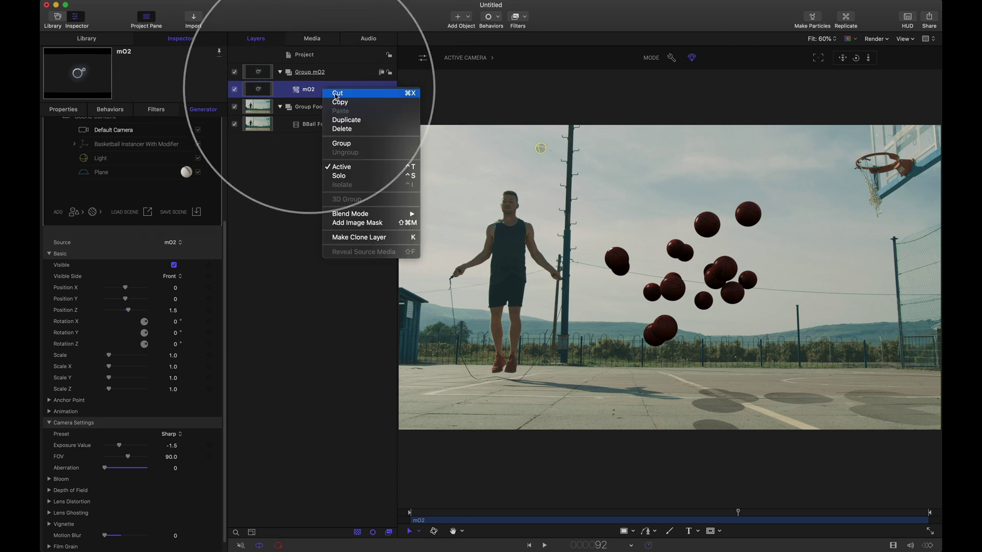
left_click(349, 143)
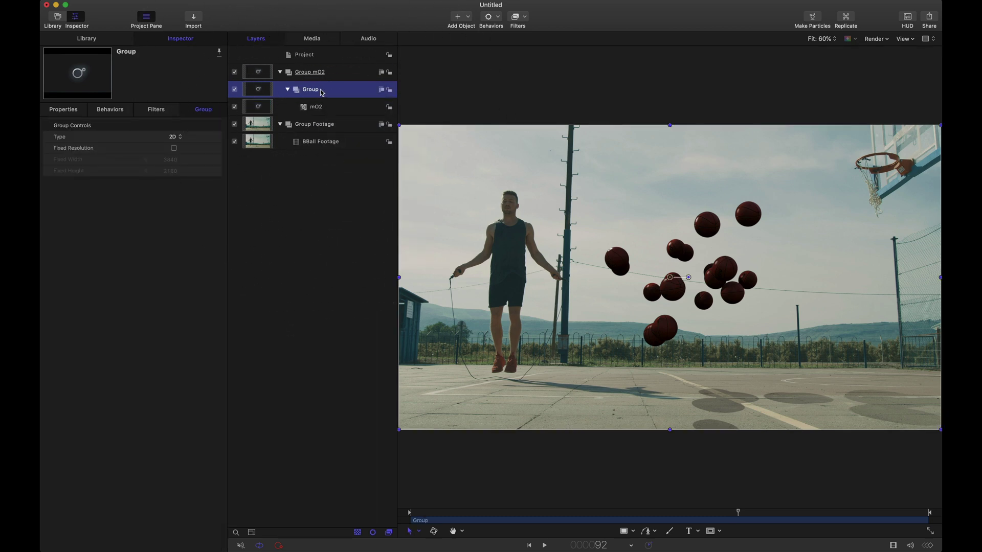
double_click(323, 90)
Name the group 'Group Shadows' and draw a Rectangle Mask on mO2 over the lower court floor.
type("Shadows")
key("Return")
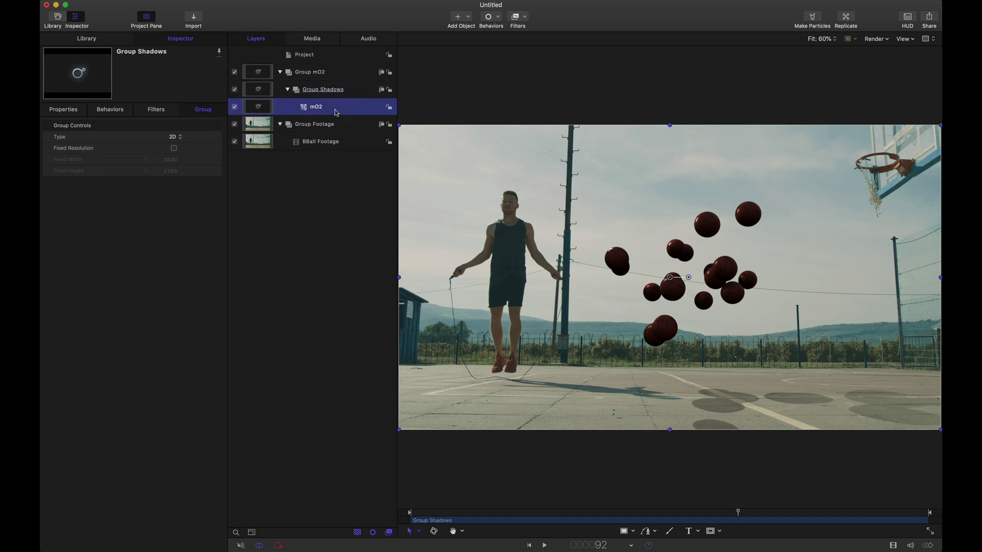
left_click(336, 112)
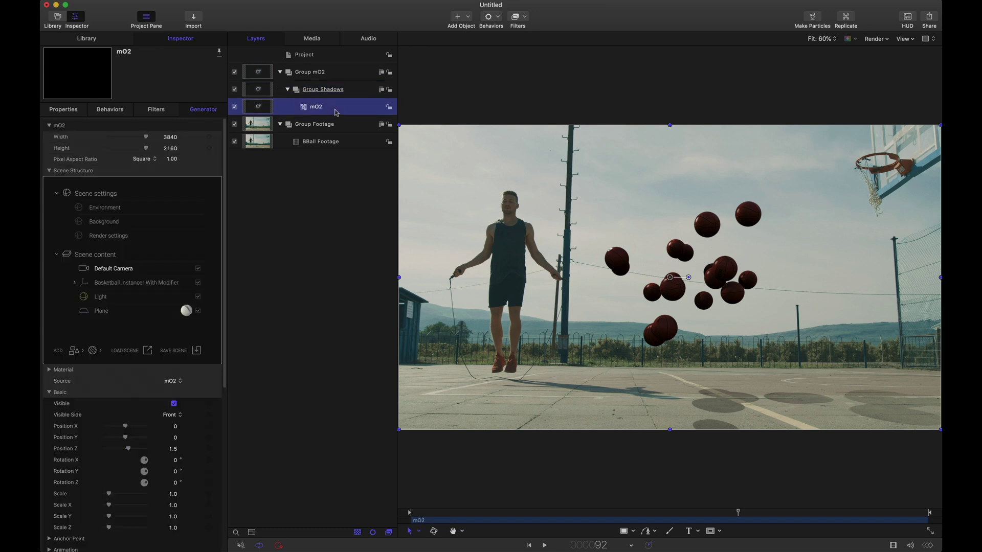
left_click(712, 533)
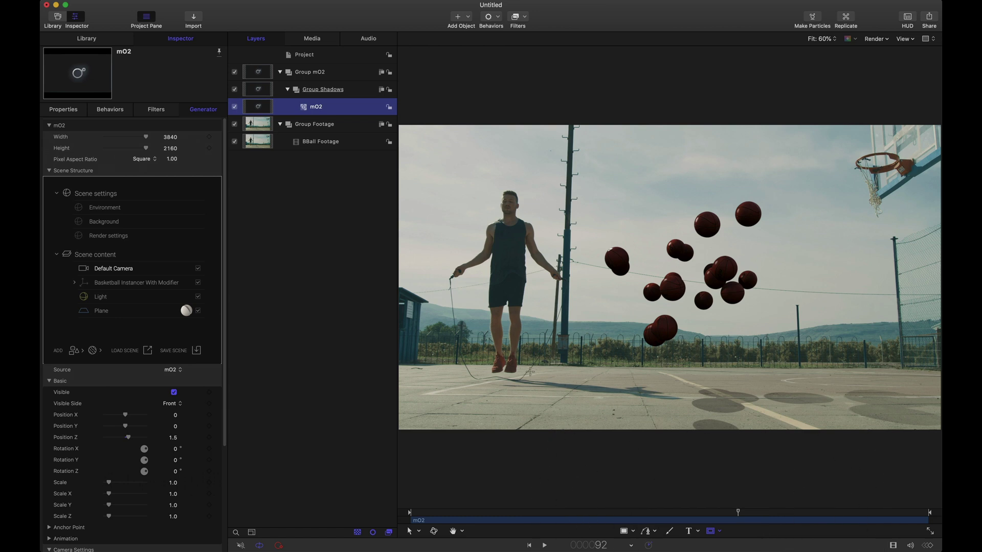
left_click_drag(526, 371, 941, 444)
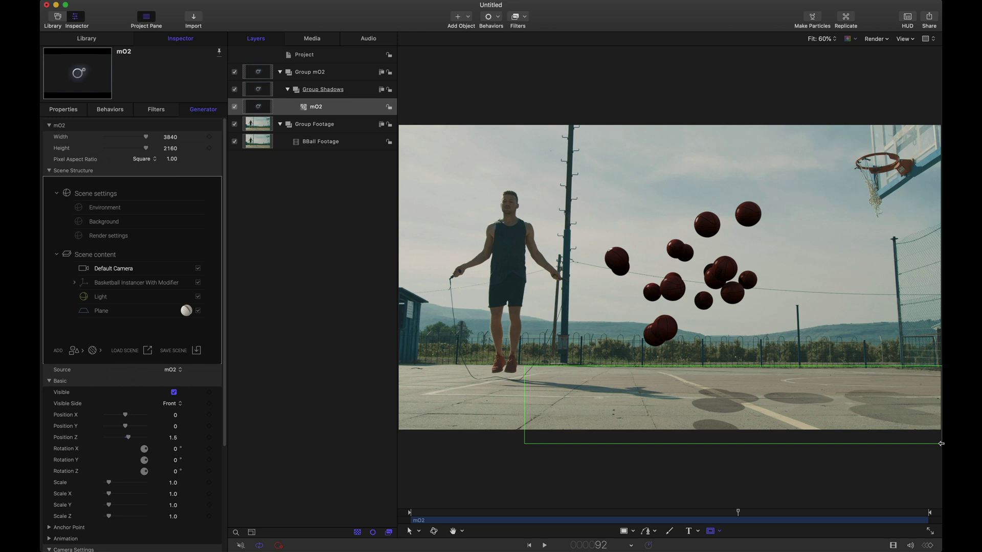
left_click_drag(941, 444, 941, 443)
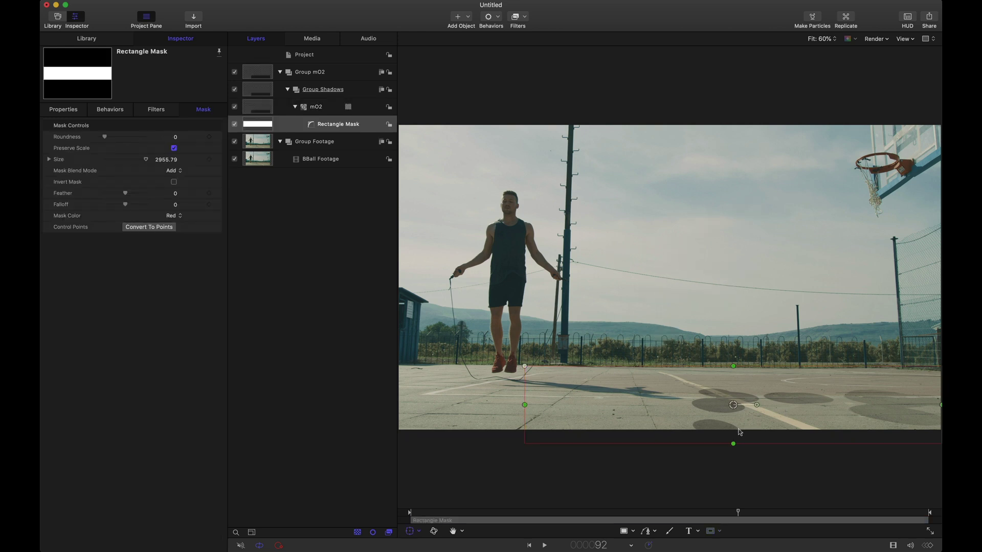
left_click(358, 92)
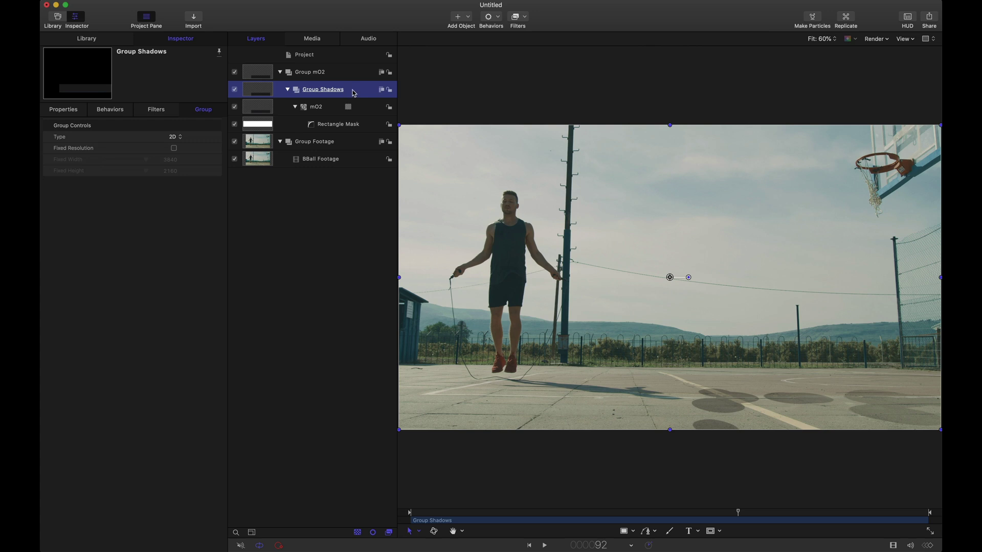
Add Color Wheels and Gaussian Blur filters to Group Shadows, leaving the blur switched off.
left_click(519, 19)
mouse_move(548, 88)
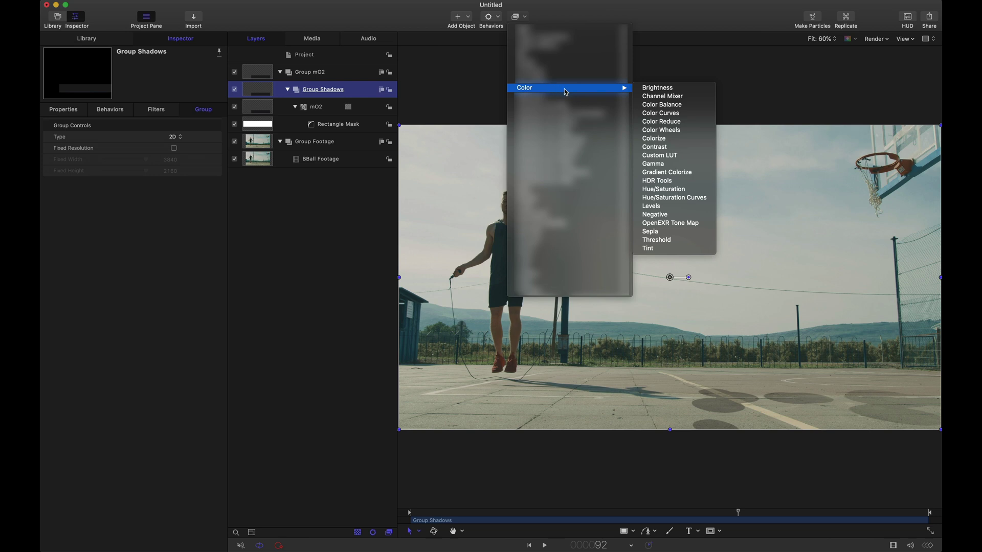
left_click(661, 130)
left_click(520, 16)
mouse_move(572, 56)
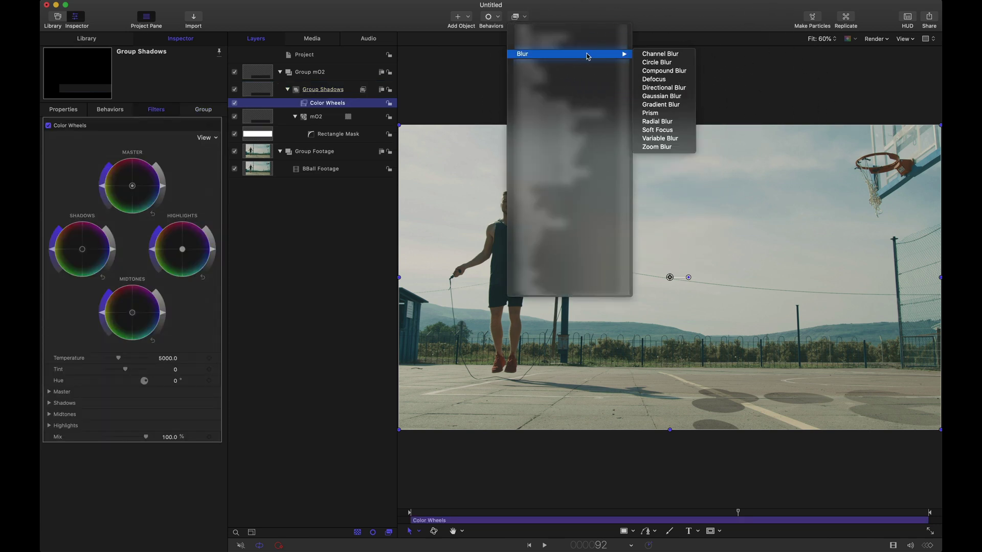
left_click(663, 96)
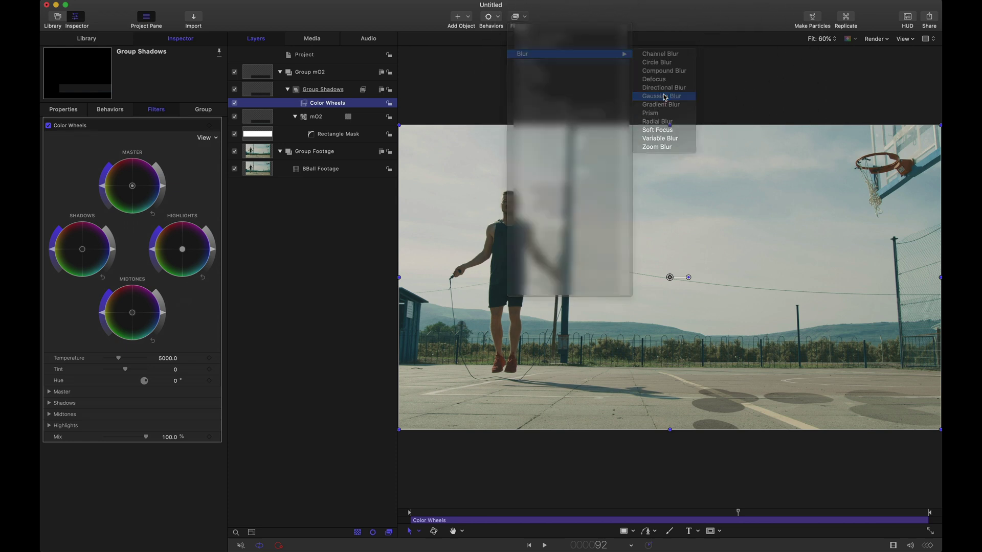
left_click(234, 103)
Push the Color Wheels shadows toward blue with saturation 0.89 and brightness -0.47.
left_click(324, 115)
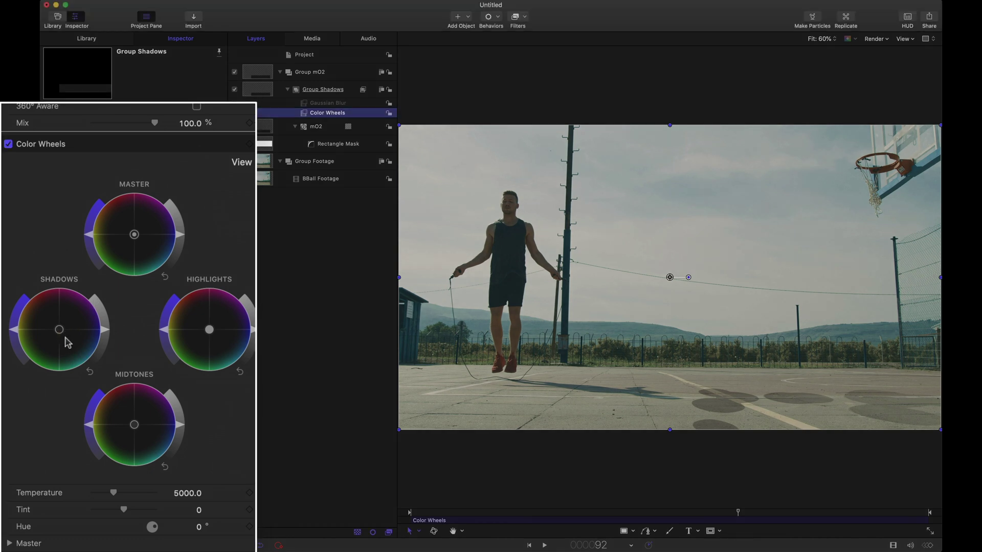
left_click_drag(59, 330, 99, 362)
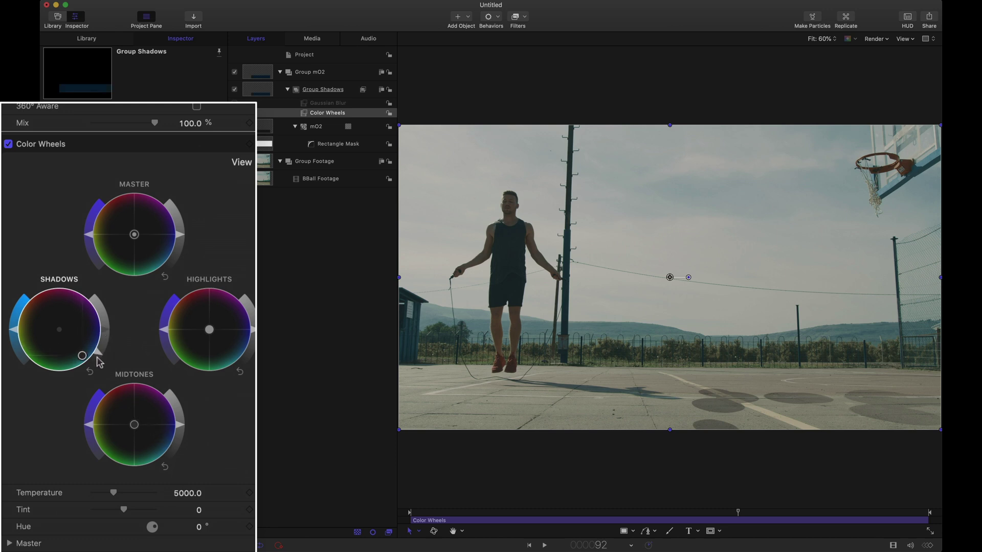
left_click_drag(14, 333, 14, 340)
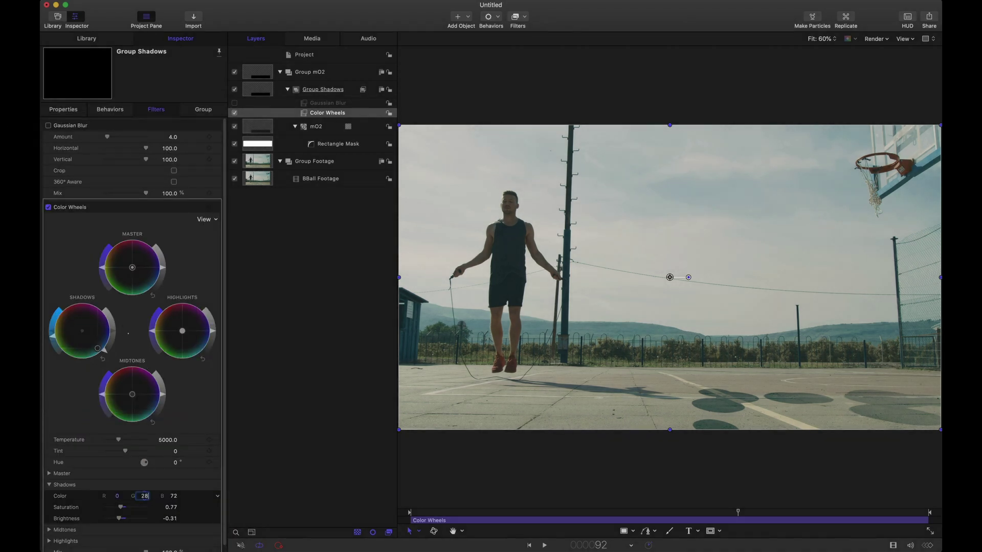
left_click_drag(170, 507, 177, 507)
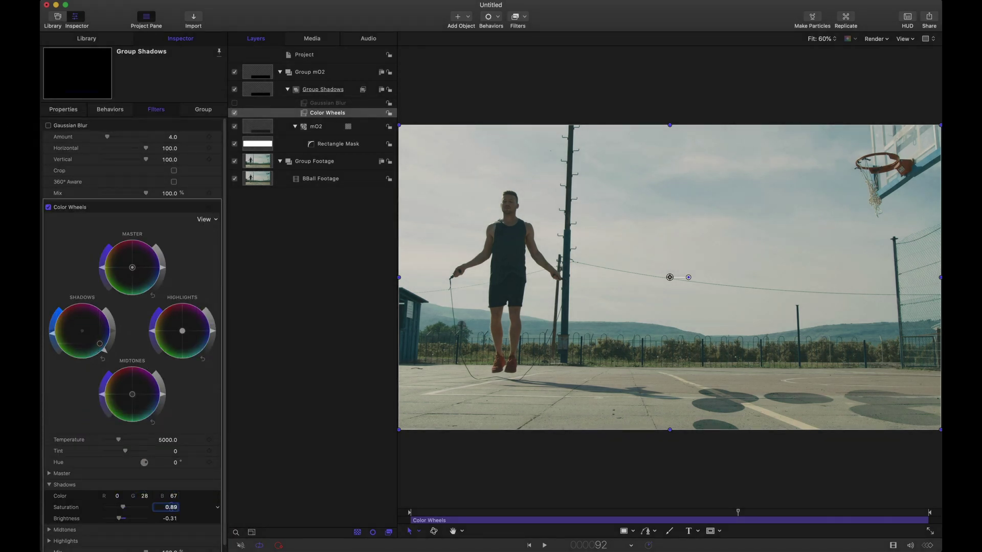
left_click(170, 519)
type("-0.47")
key("Return")
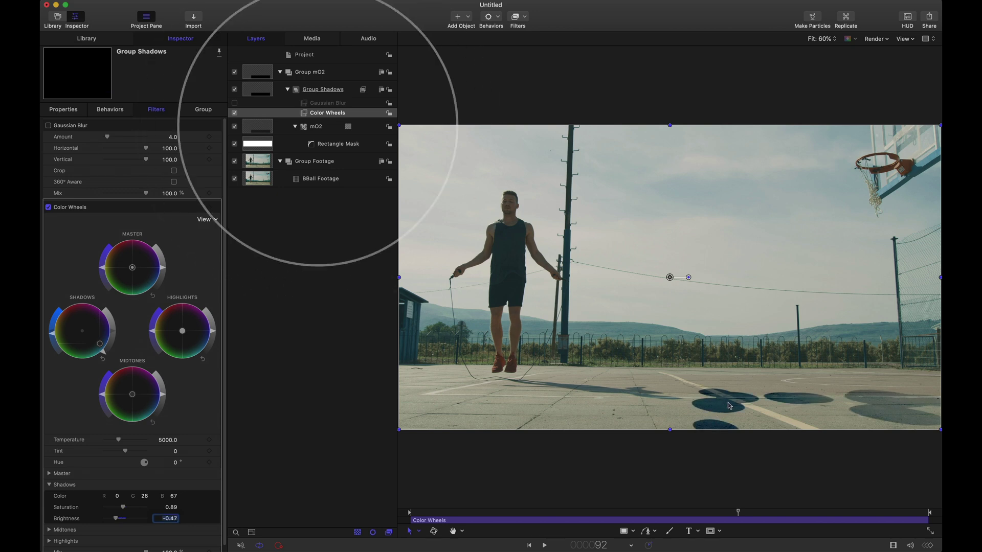
Select the mO2 scene's Light and enter an intensity of 50.
left_click(321, 128)
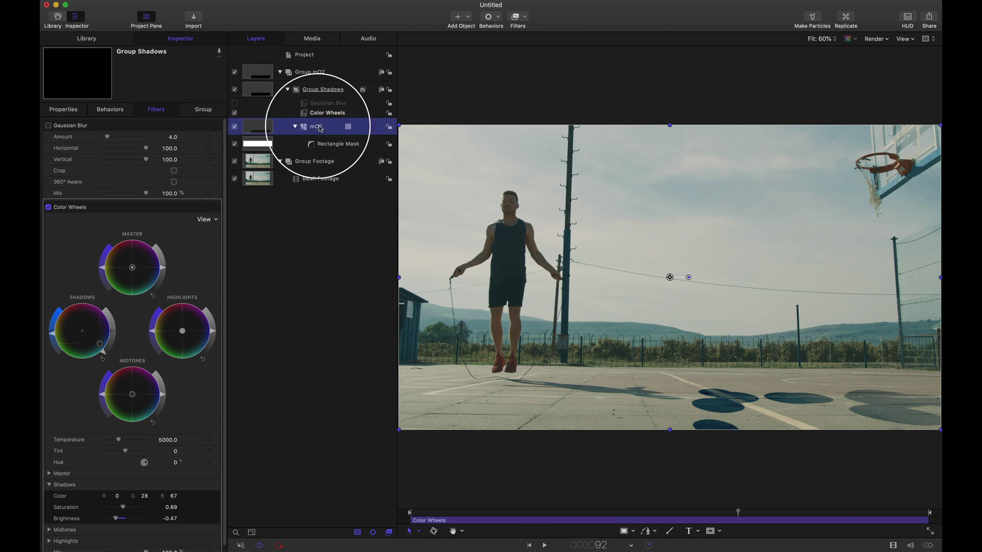
left_click(92, 299)
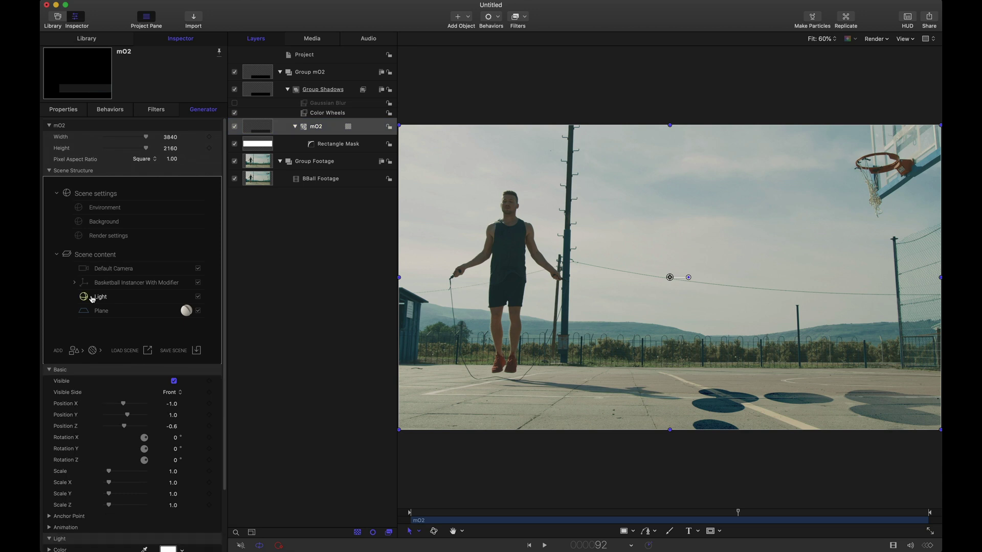
scroll(144, 460, "down", 3)
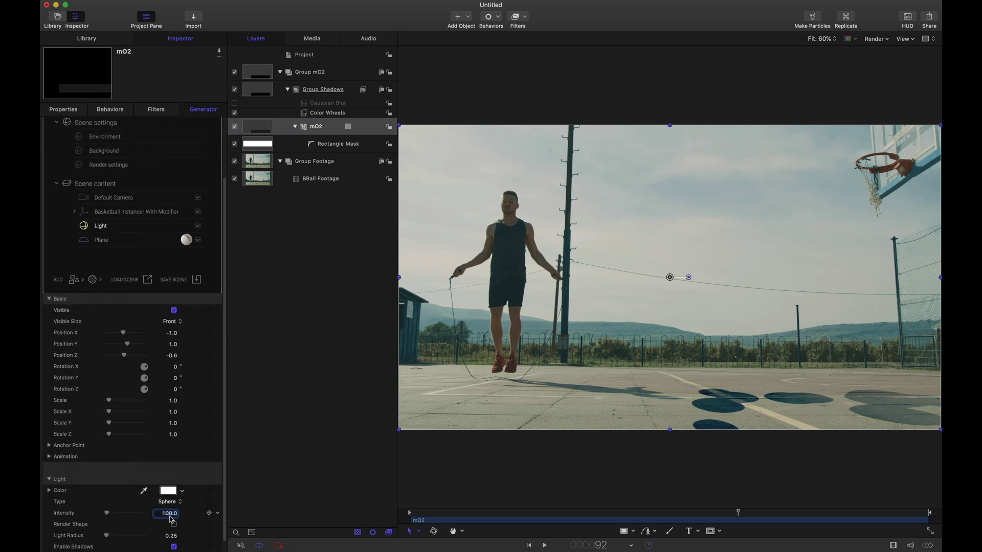
left_click(170, 514)
type("50")
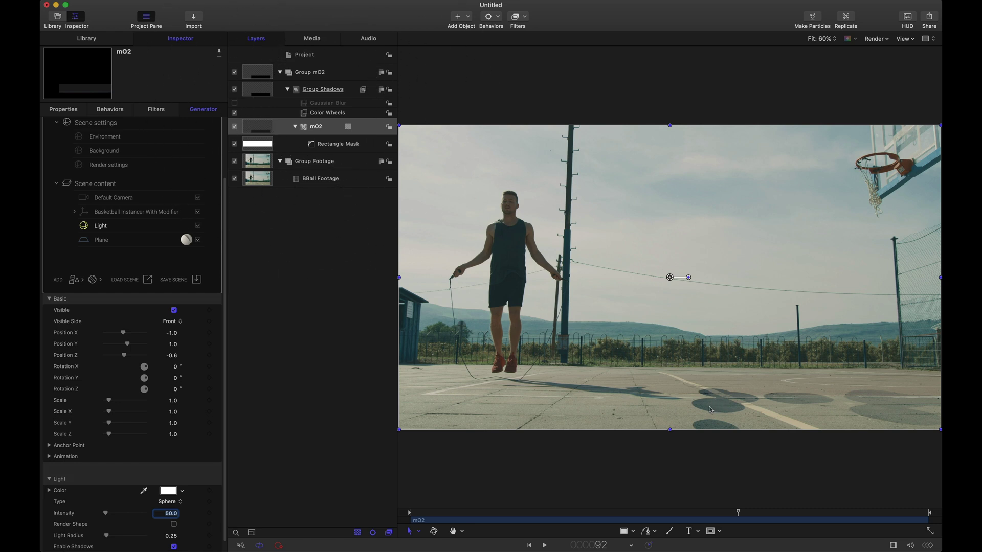
Re-enable Group Shadows' Gaussian Blur and set its amount to 20.
left_click(235, 103)
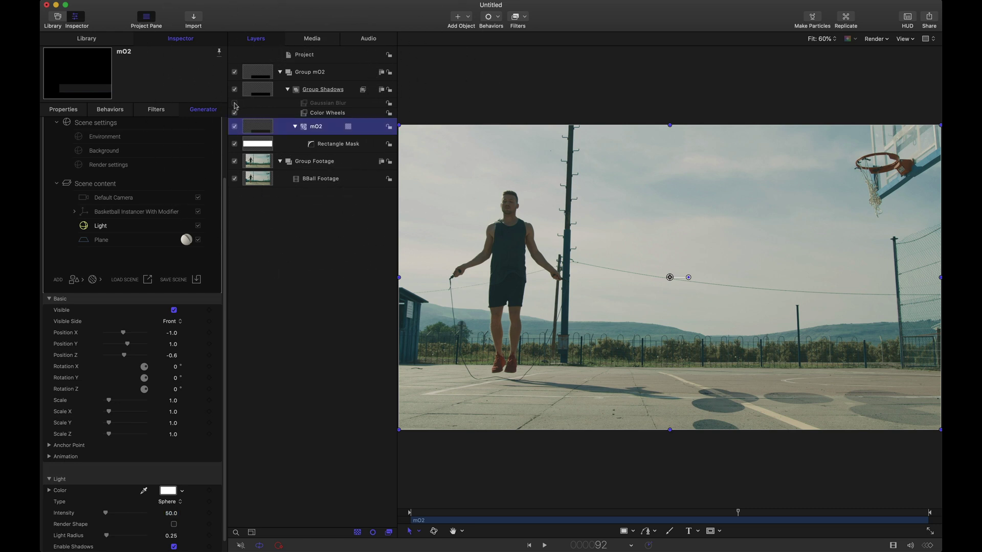
left_click(322, 106)
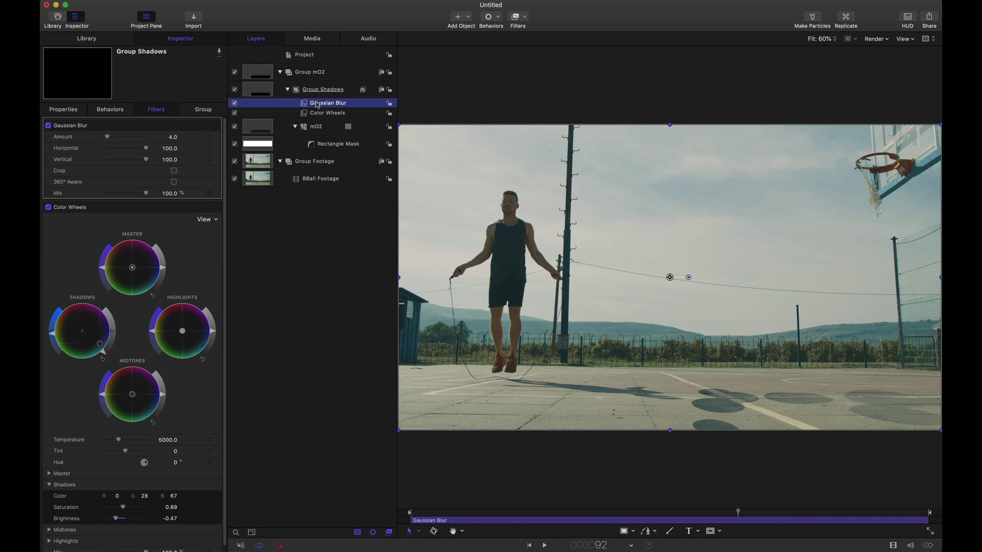
left_click(174, 139)
type("20")
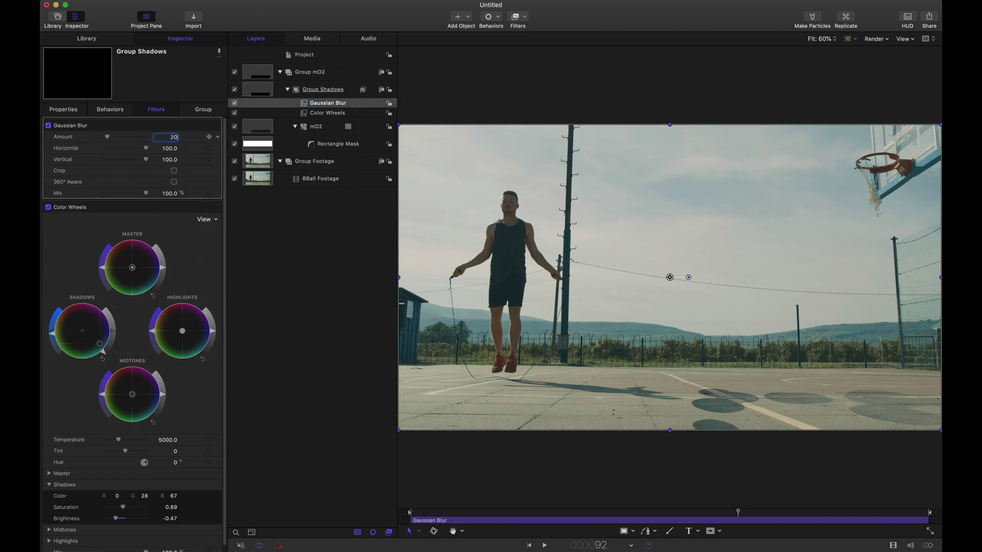
key("Return")
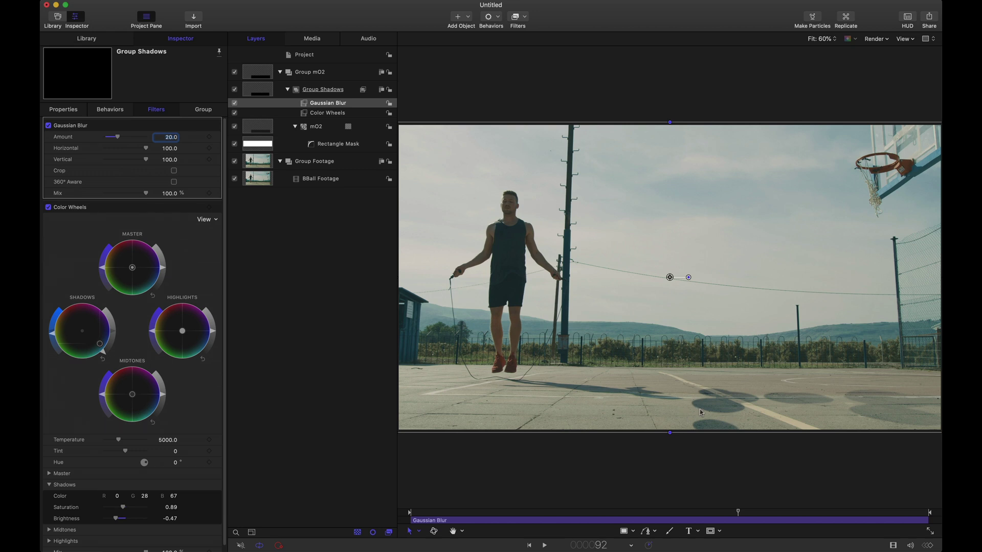
Review the shadow group's Gaussian Blur, then view the mO2 scene's generator settings.
left_click(320, 103)
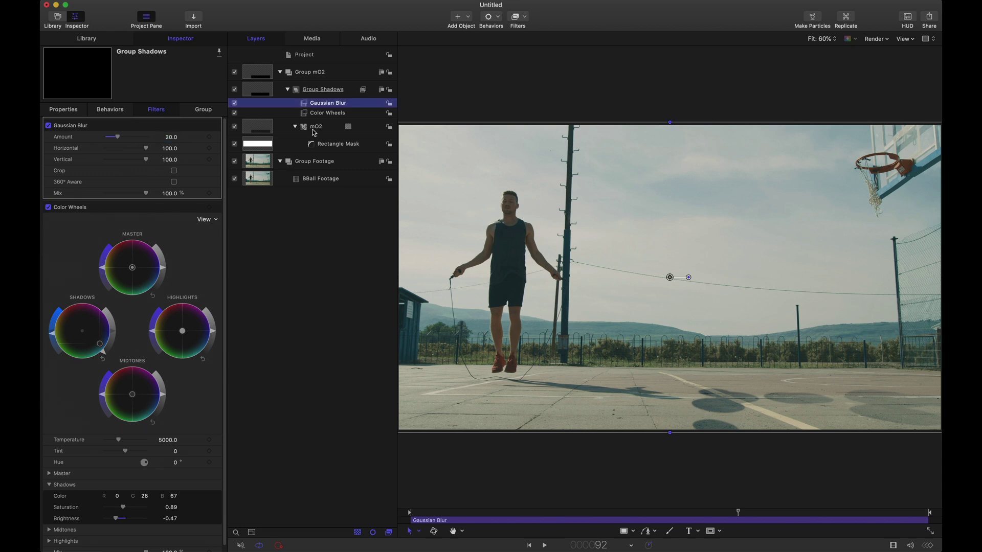
left_click(315, 127)
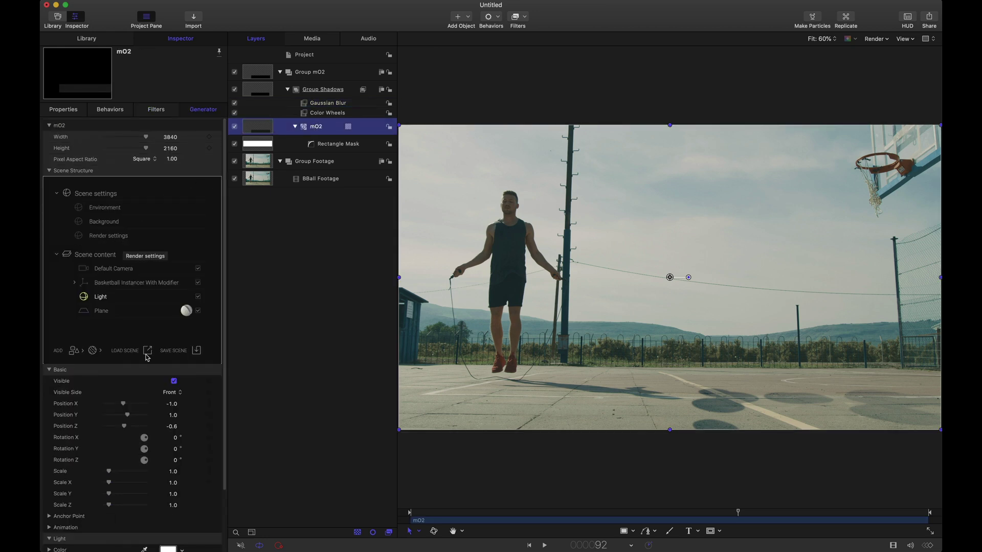
scroll(146, 353, "down", 3)
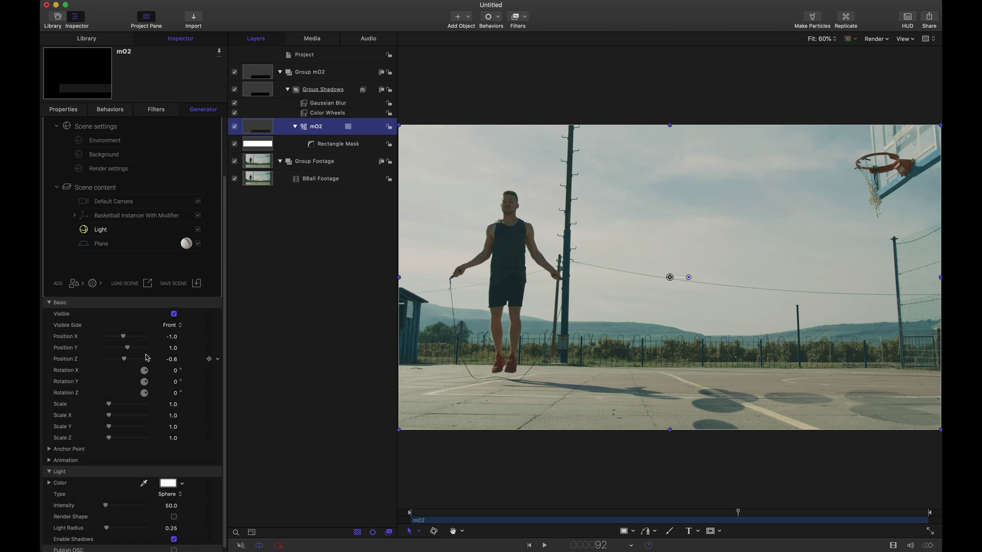
scroll(147, 358, "up", 3)
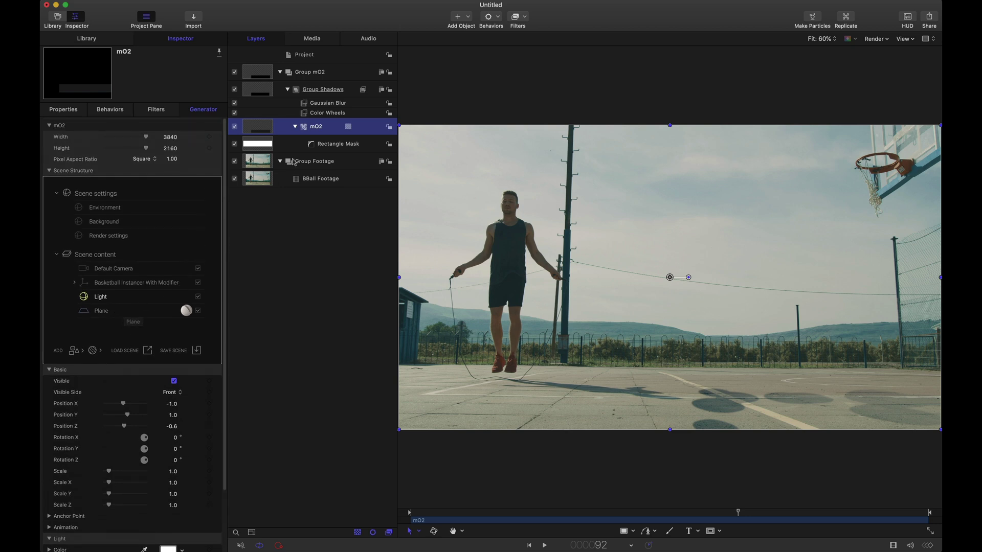
Duplicate Group Shadows and name the copy 'Group Basketballs'.
left_click(288, 90)
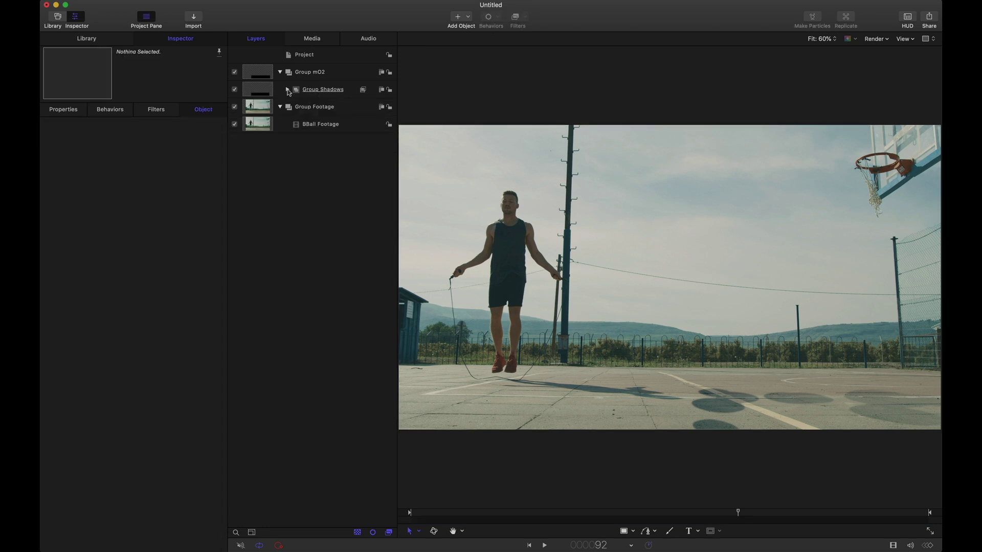
left_click(352, 90)
key("super+d")
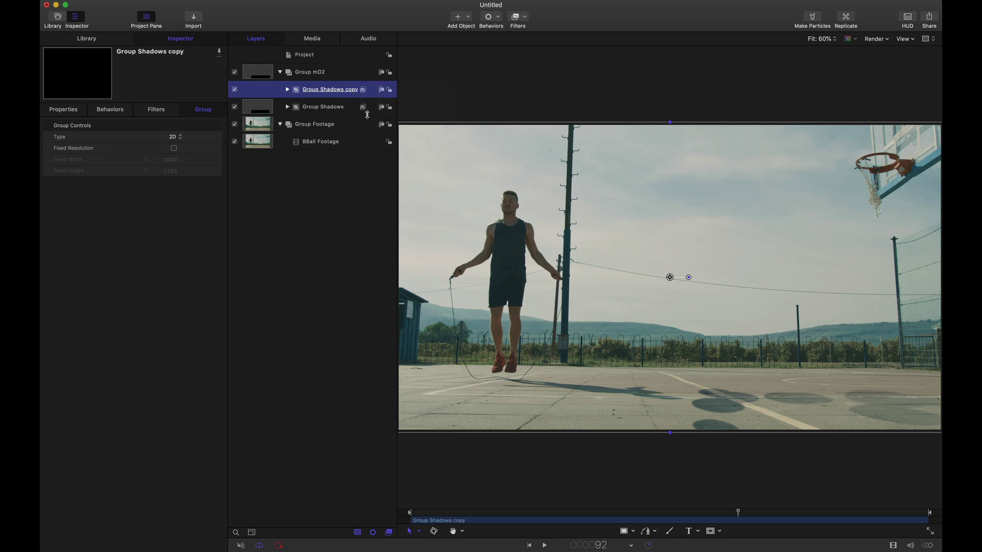
double_click(336, 89)
type("Group ")
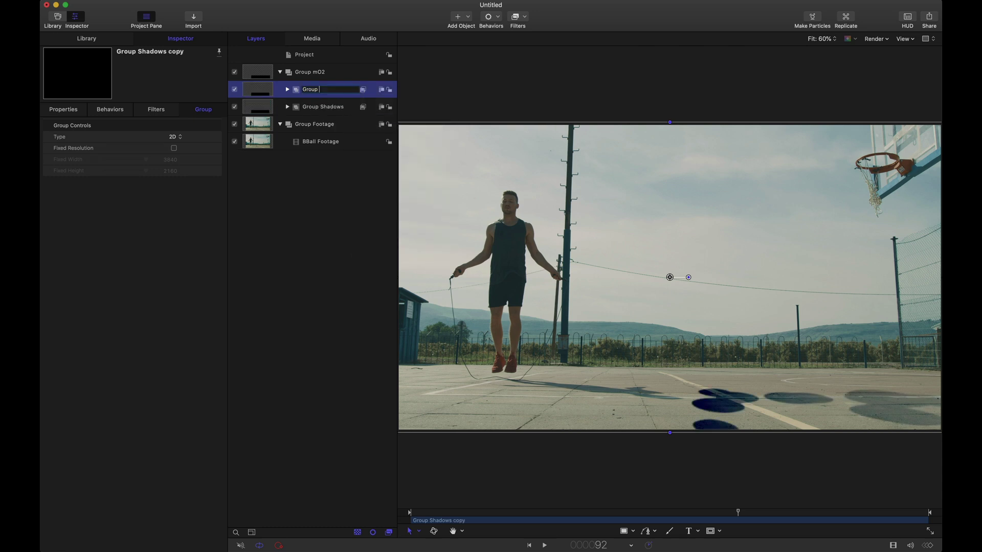
type("Basketballs")
key("Return")
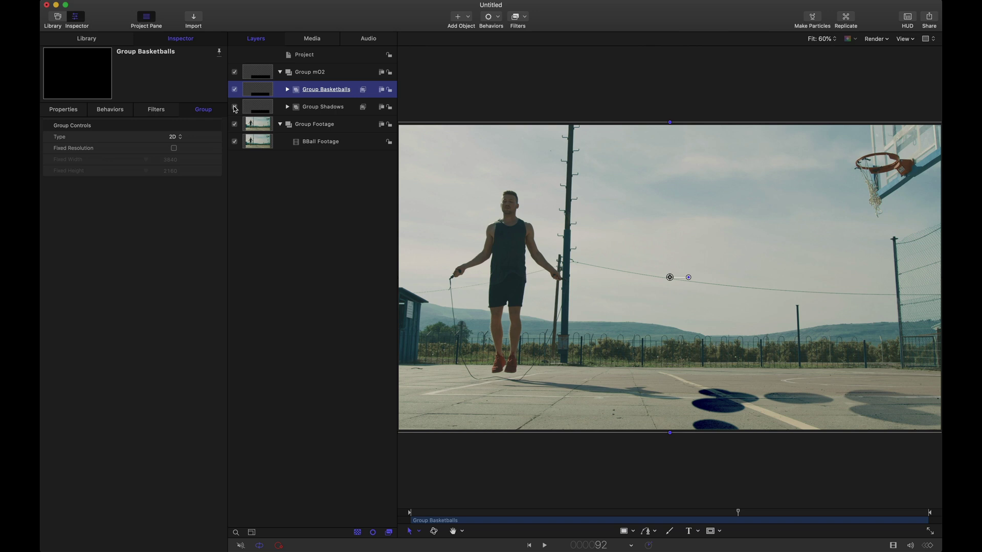
Hide Group Shadows and delete the Rectangle Mask from mO2 copy.
left_click(235, 107)
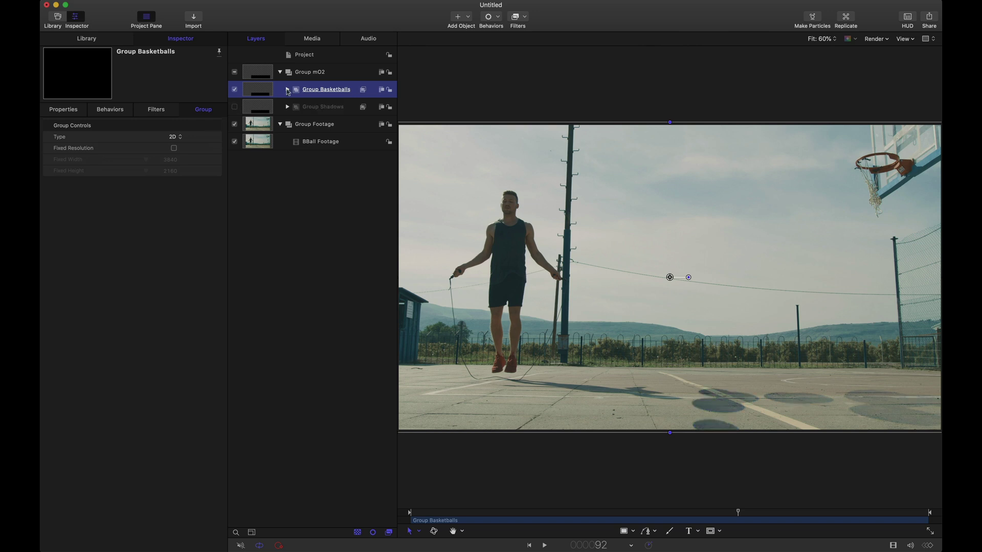
left_click(288, 90)
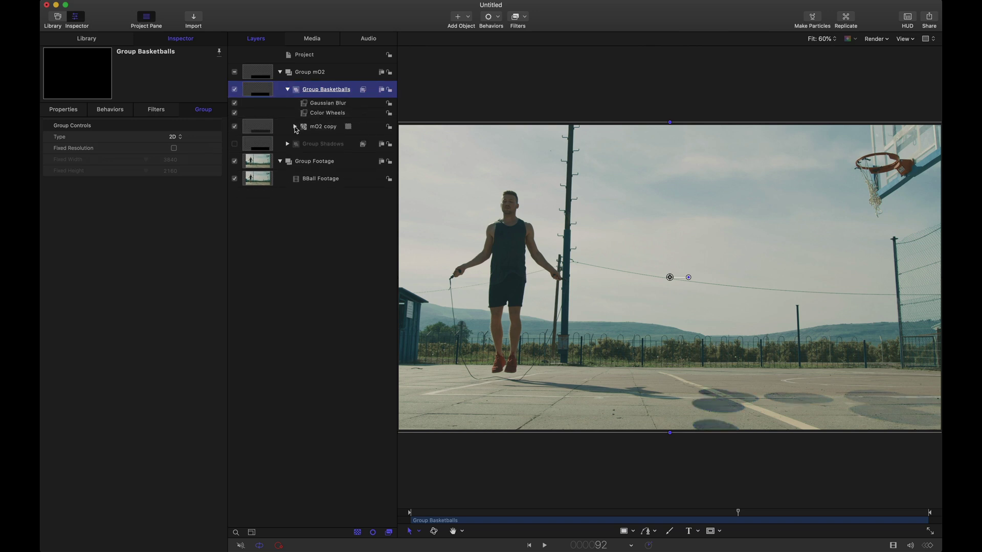
left_click(295, 127)
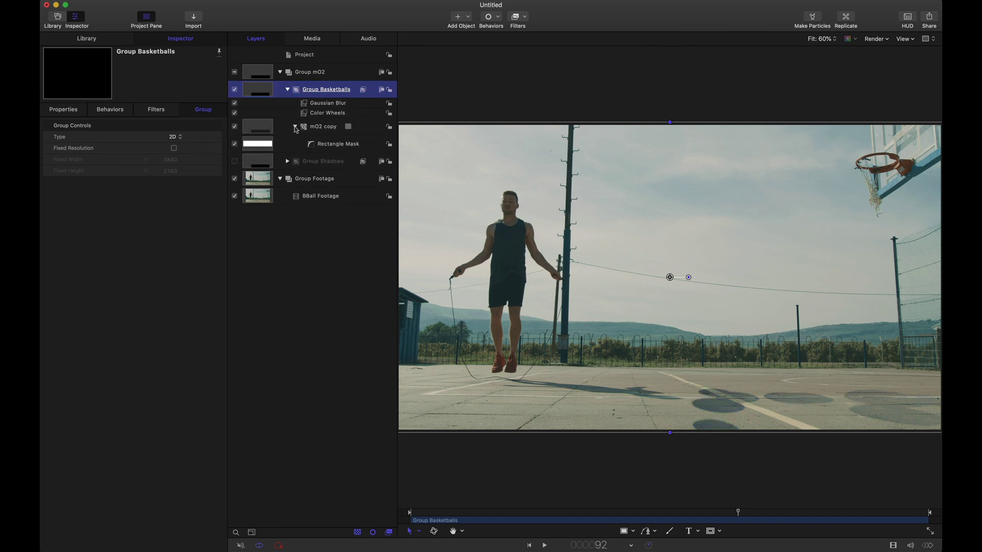
left_click(333, 145)
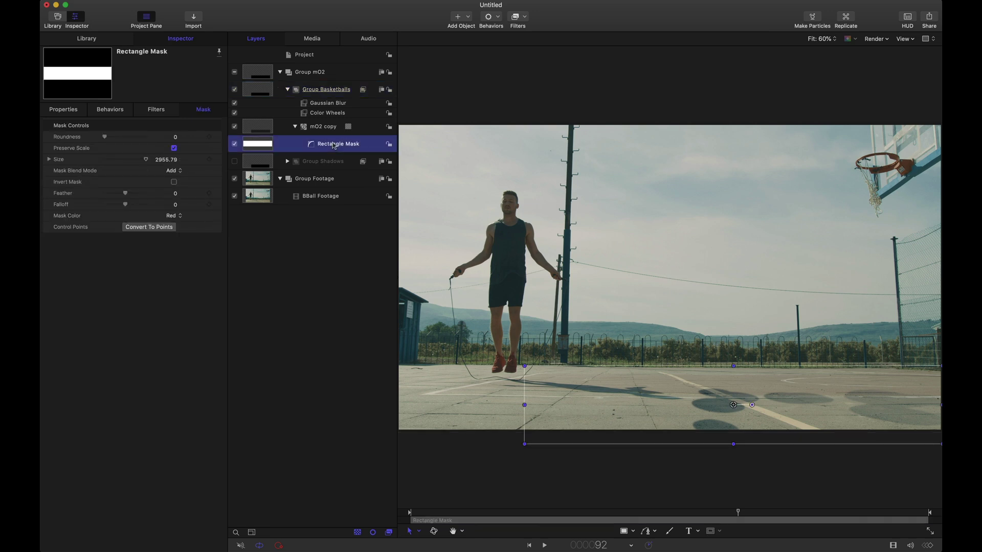
key("Delete")
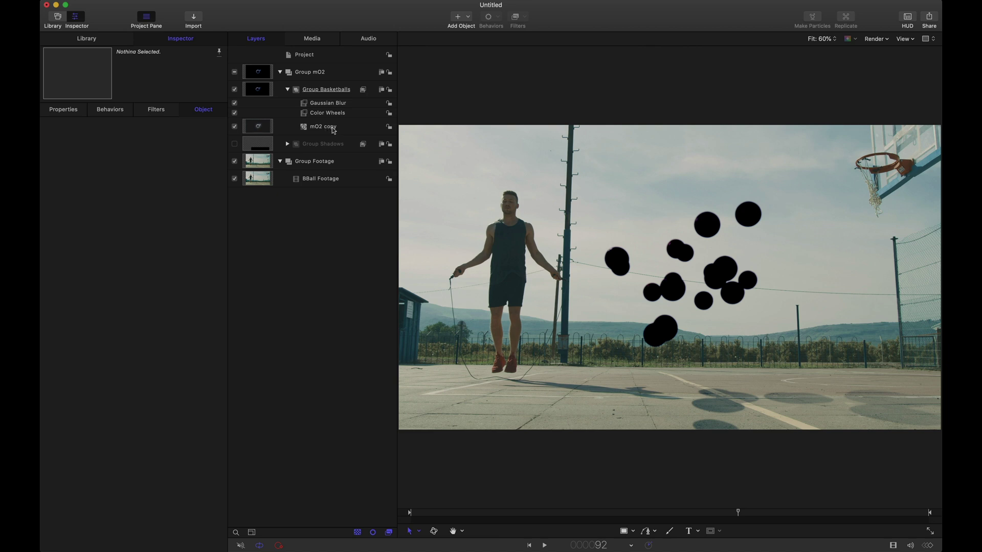
Draw a rectangle mask on mO2 copy over the sky right of the pole, above the court.
left_click(334, 129)
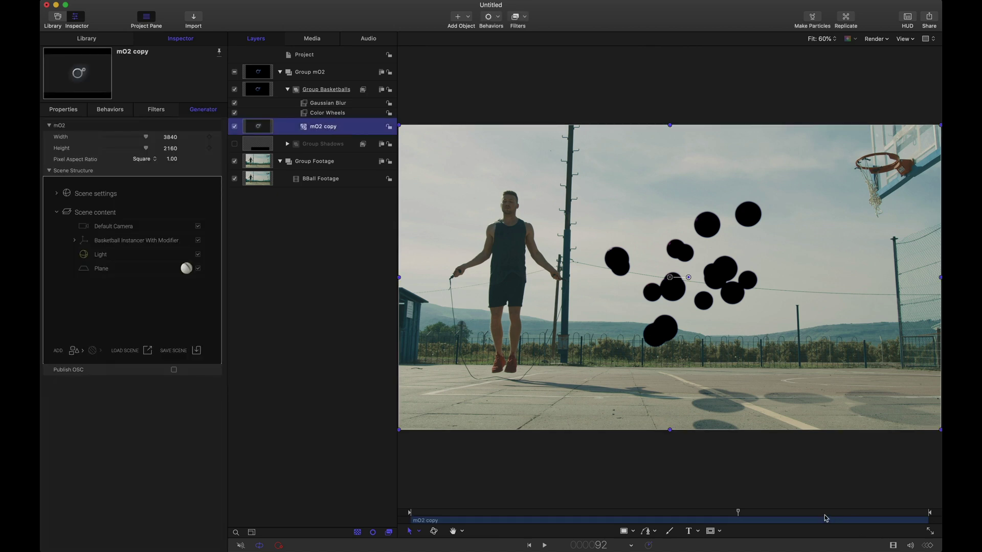
left_click(711, 531)
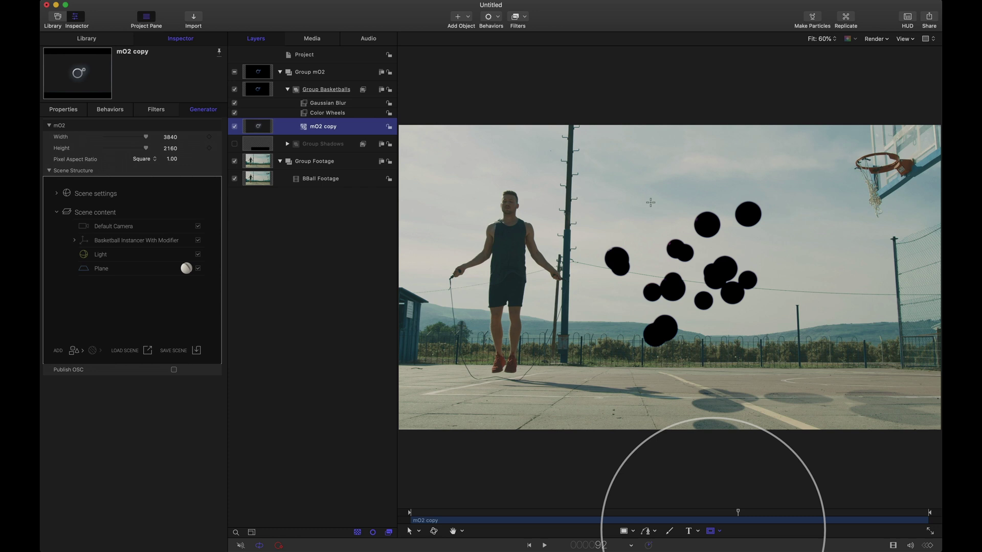
left_click(546, 141)
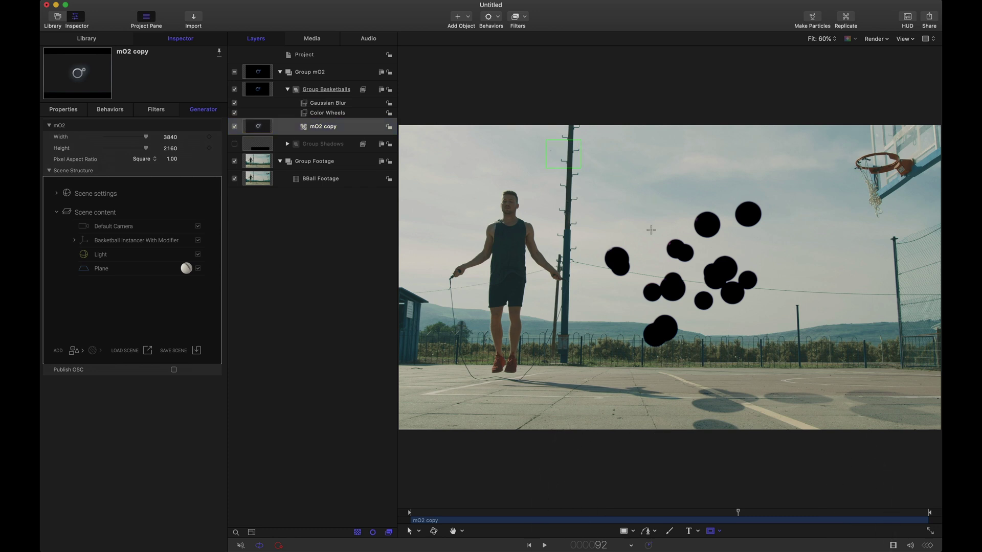
left_click_drag(651, 230, 941, 369)
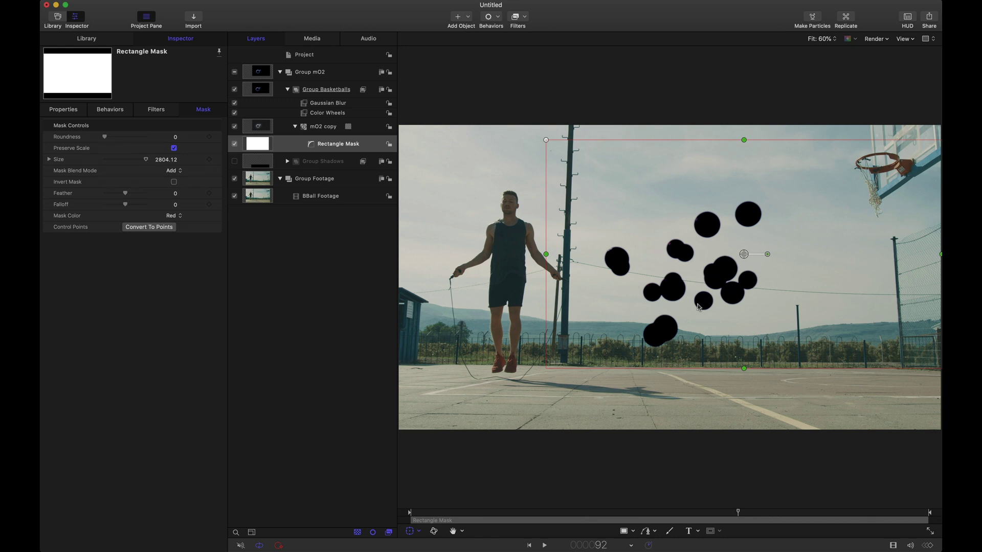
left_click(322, 128)
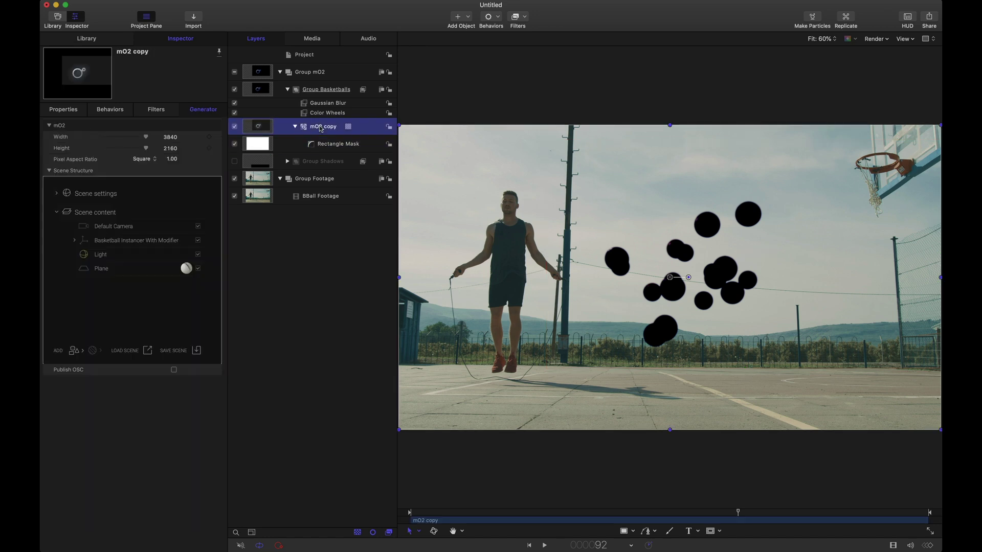
Inspect the Default Camera settings, then select Group Basketballs' Gaussian Blur and Color Wheels.
left_click(115, 226)
scroll(198, 314, "down", 5)
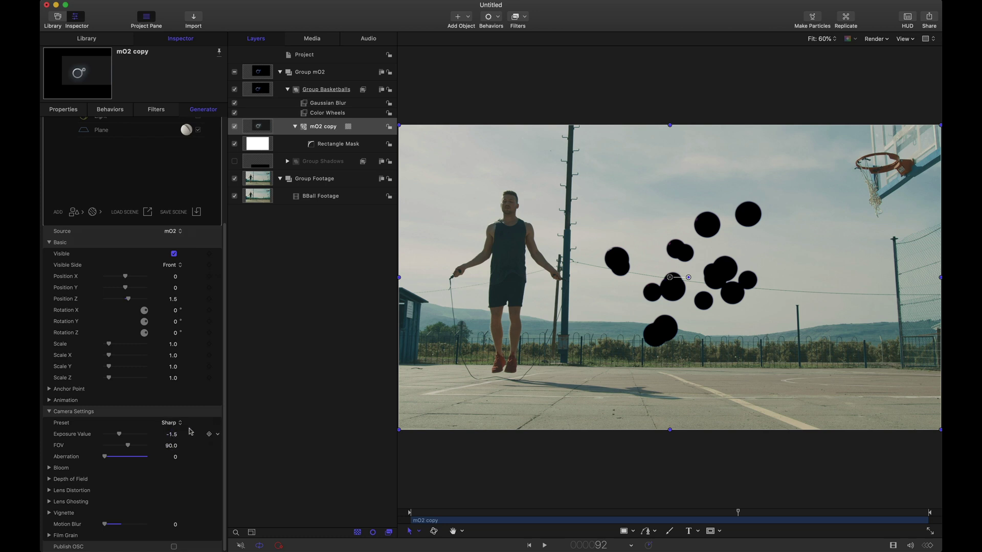
left_click(328, 103)
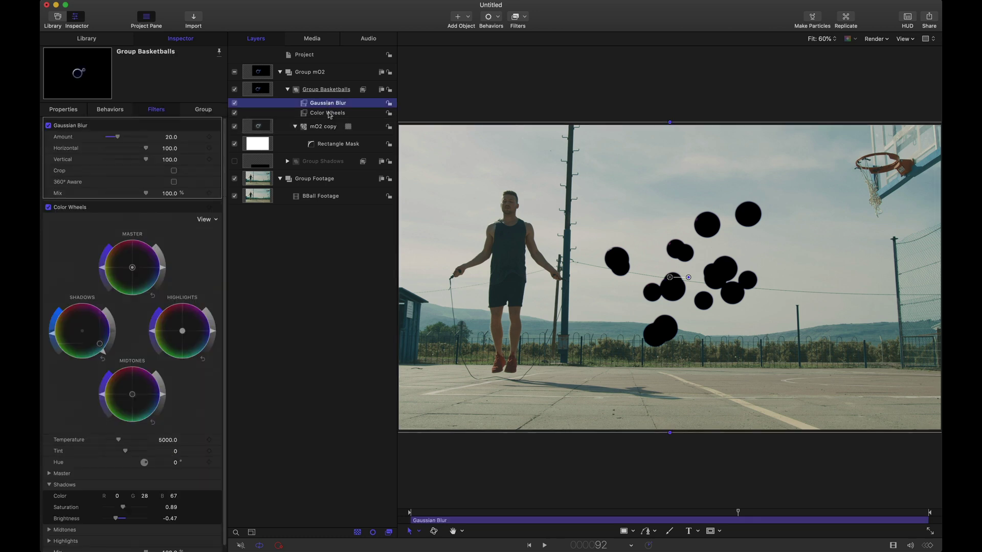
left_click(329, 114, "shift")
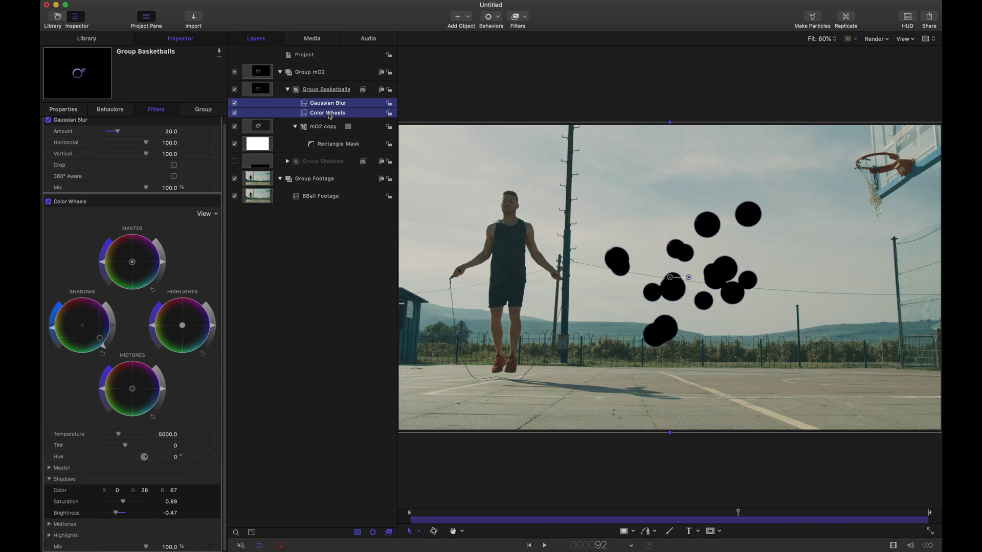
Delete both filters from Group Basketballs and set the scene Light's intensity to 1000.
key("Delete")
left_click(324, 108)
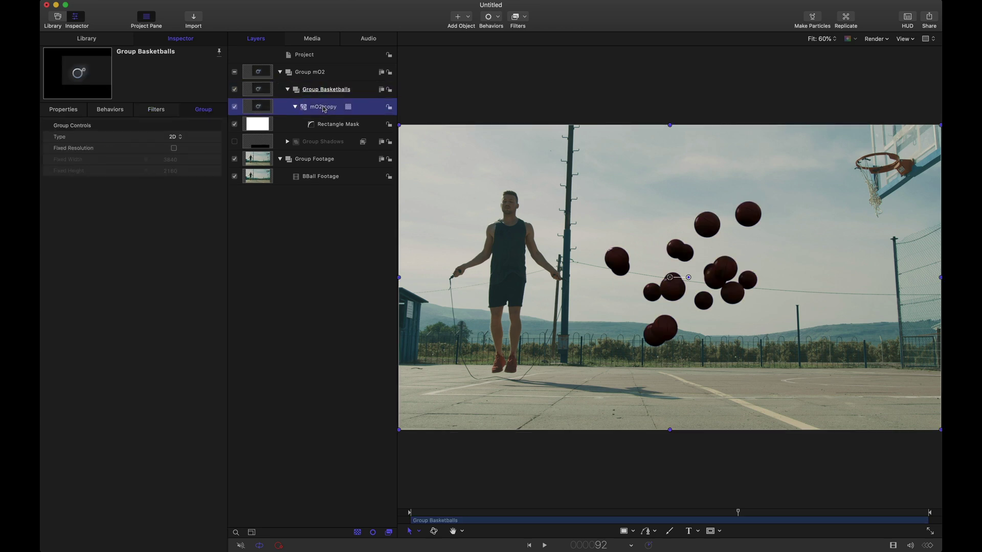
left_click(101, 255)
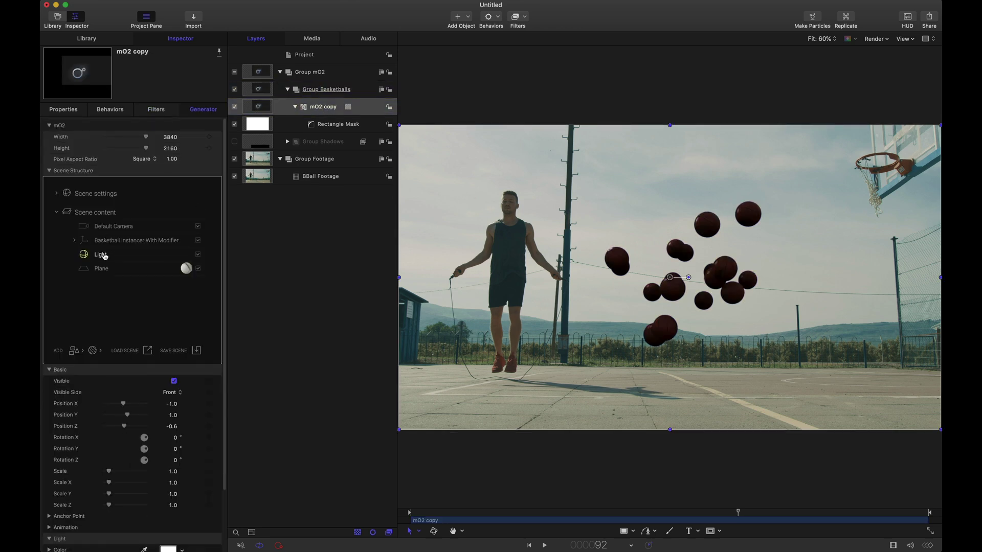
scroll(152, 473, "down", 3)
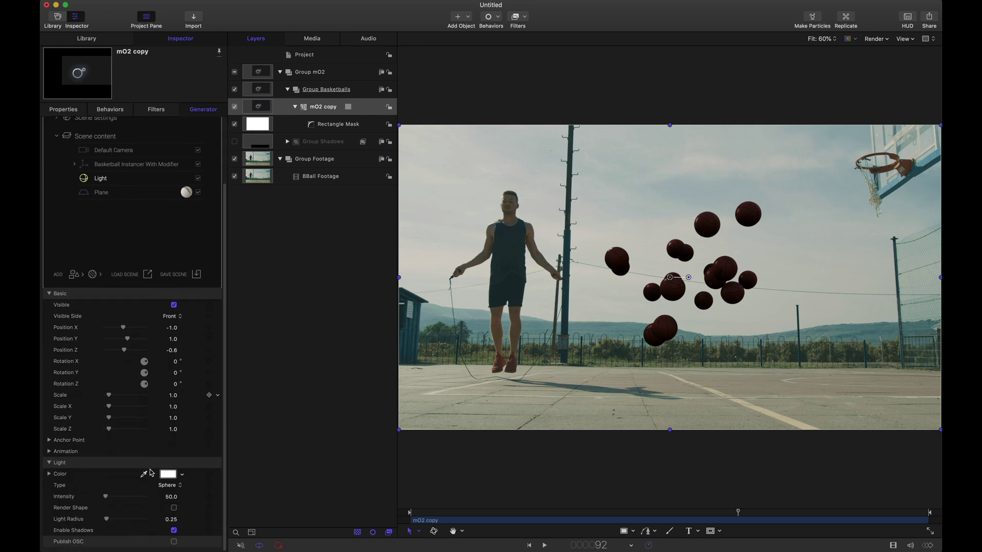
double_click(172, 516)
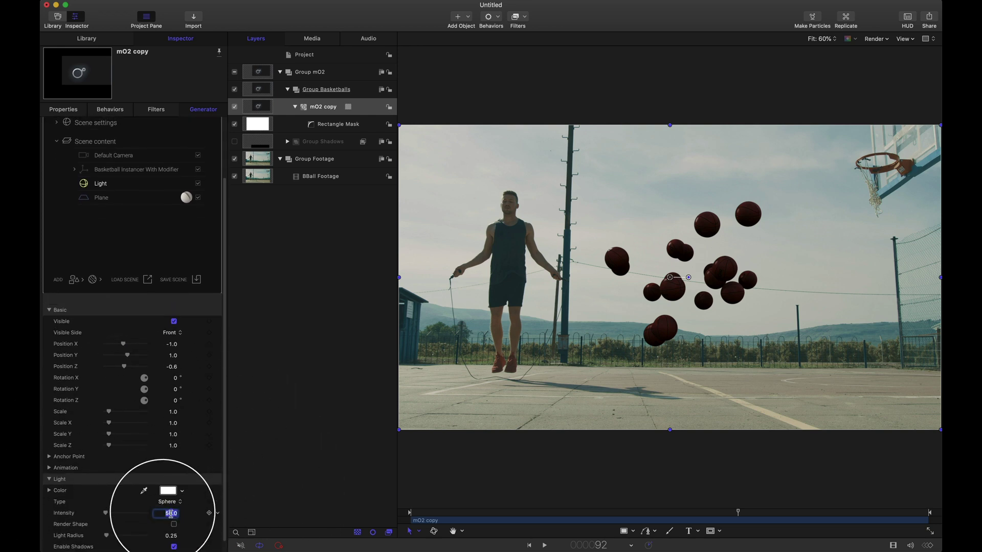
type("1000")
key("Return")
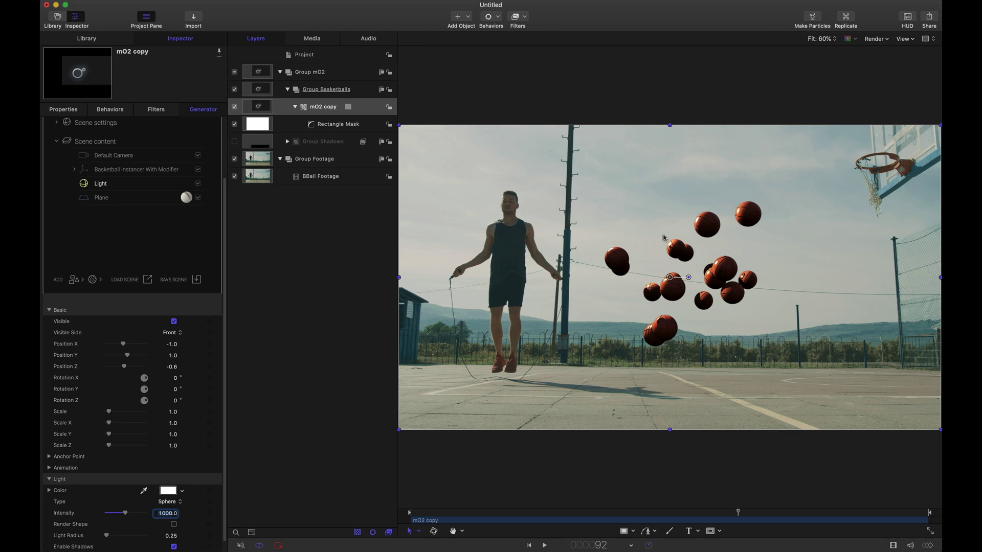
Turn off filmic tone mapping in the mO2 render settings and view the canvas at 100%.
scroll(66, 204, "up", 3)
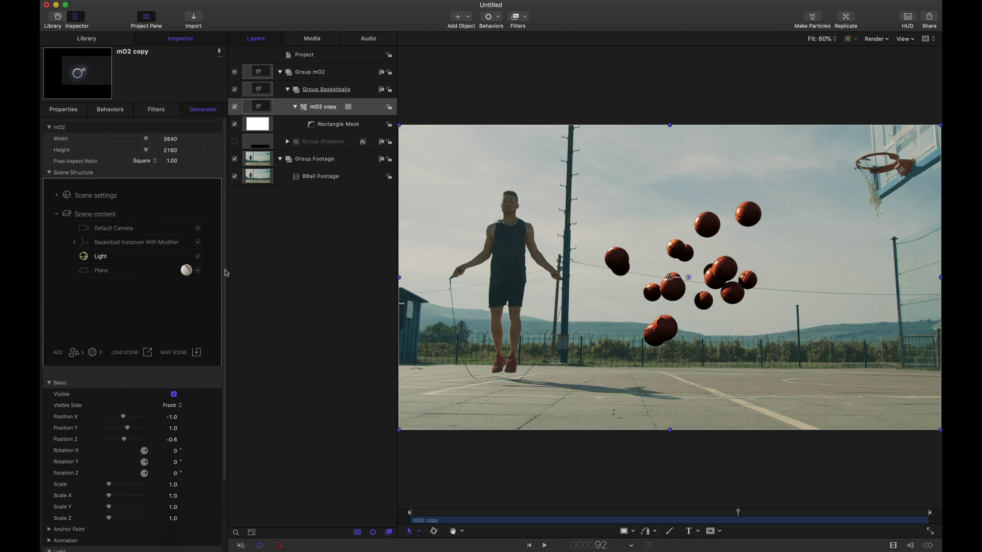
left_click(57, 193)
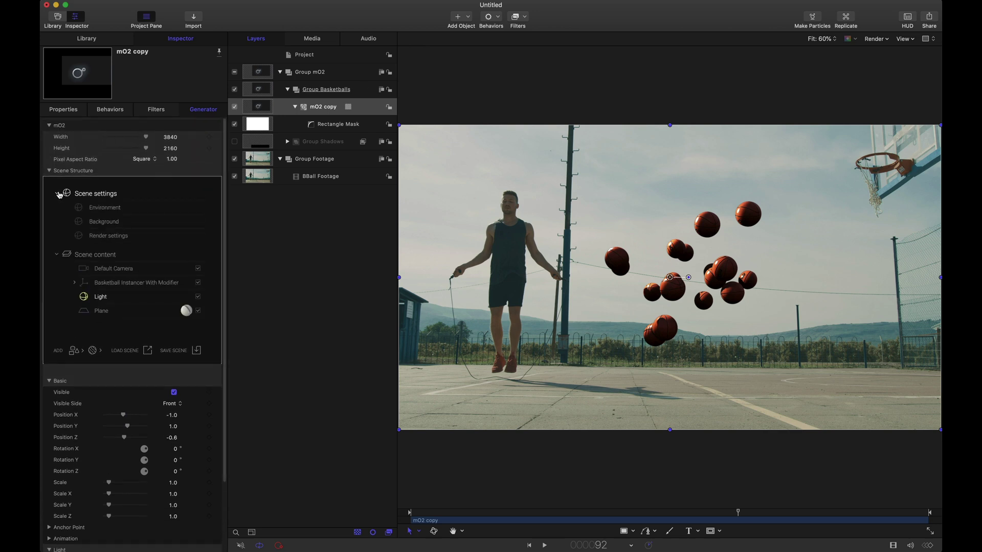
left_click(112, 236)
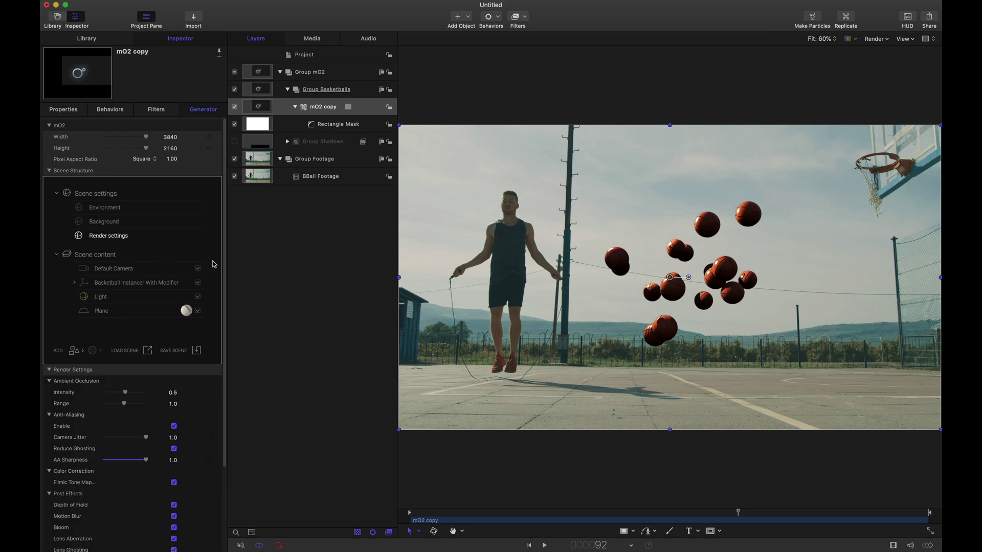
scroll(227, 259, "down", 4)
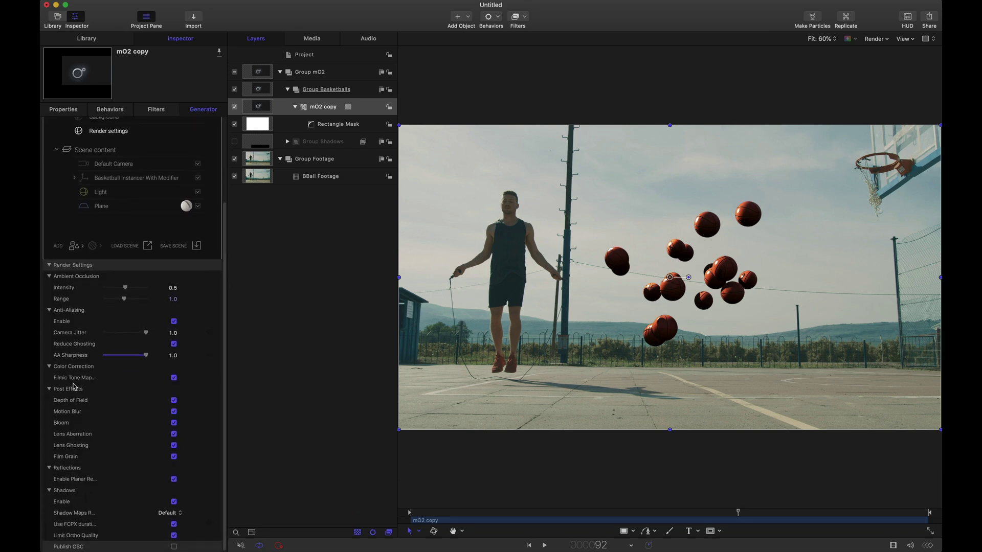
left_click(174, 377)
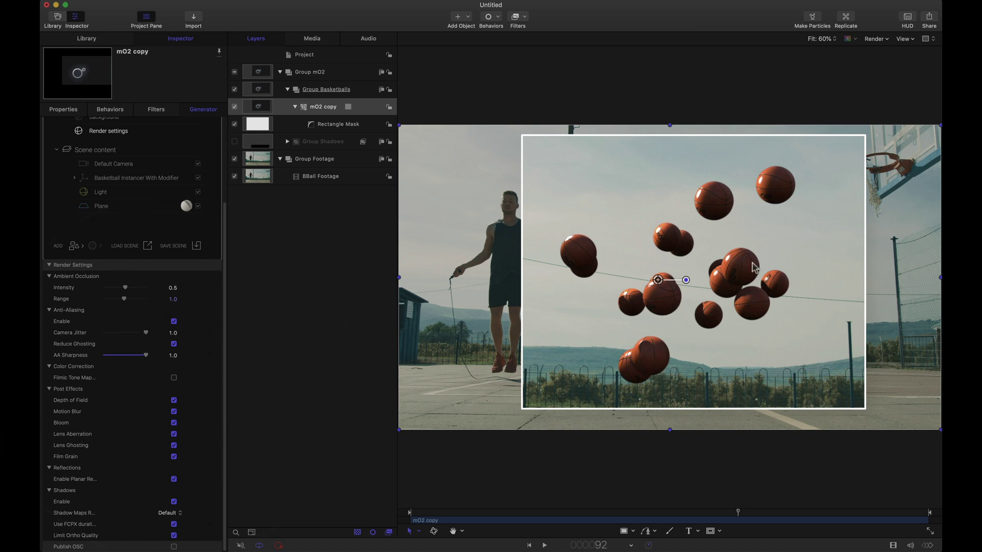
left_click(821, 38)
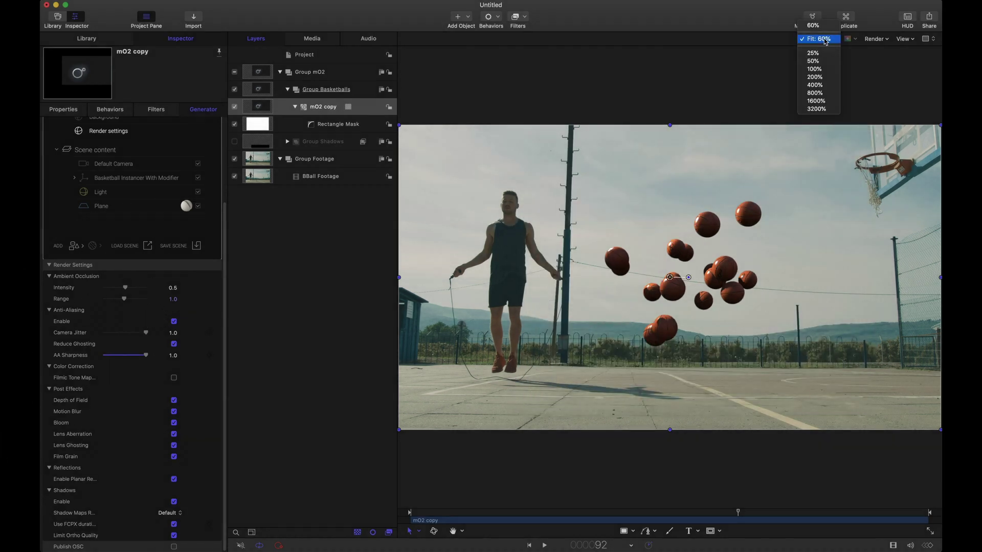
left_click(819, 69)
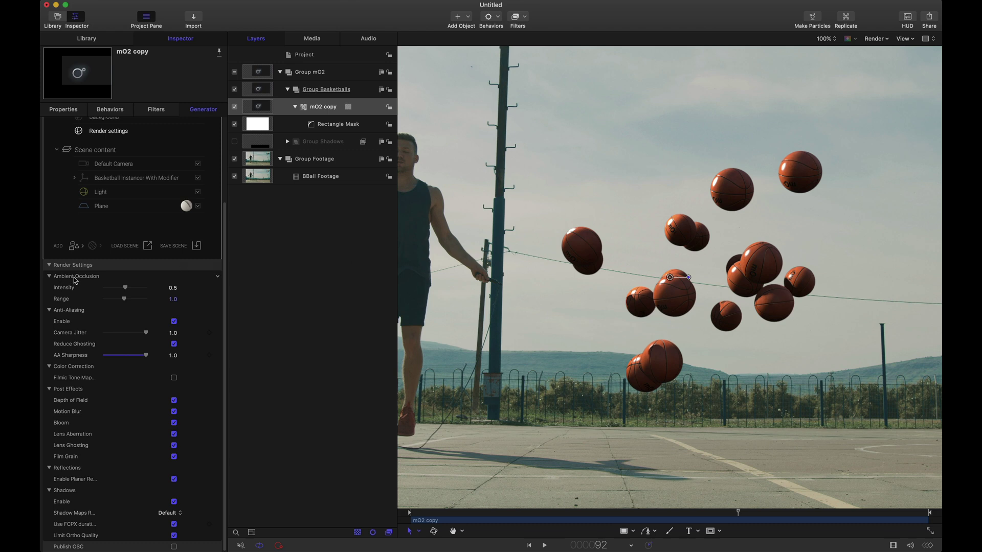
Compare ambient occlusion intensity at 0, then set it to 0.5.
left_click(138, 288)
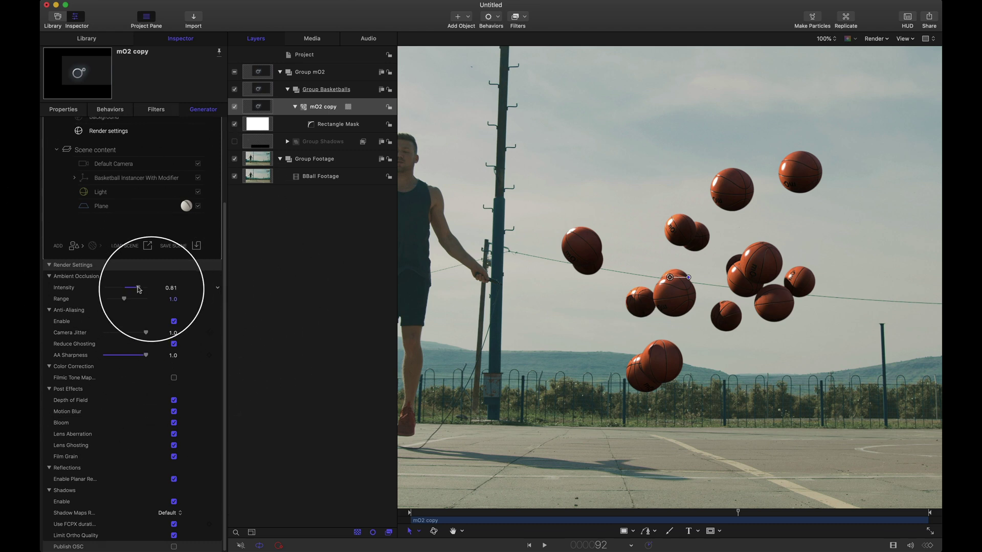
left_click(106, 288)
left_click_drag(71, 289, 62, 290)
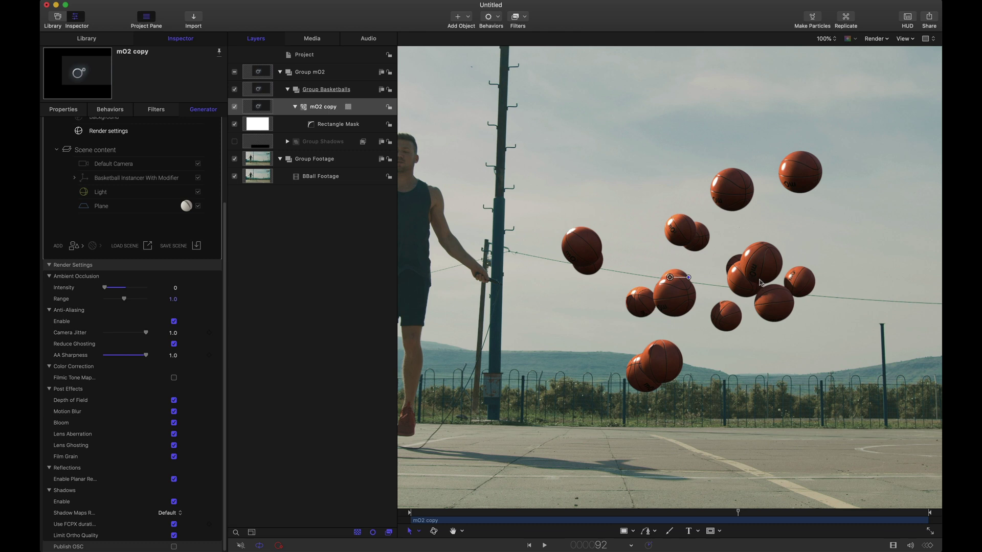
left_click(175, 288)
key("Return")
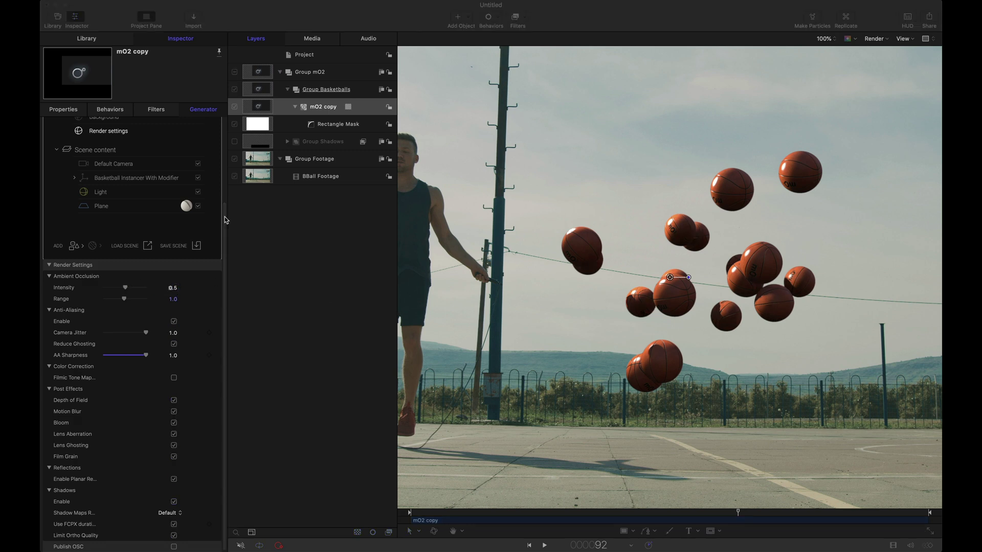
scroll(133, 230, "up", 5)
Load the Playground environment map into the scene's environment.
left_click(101, 207)
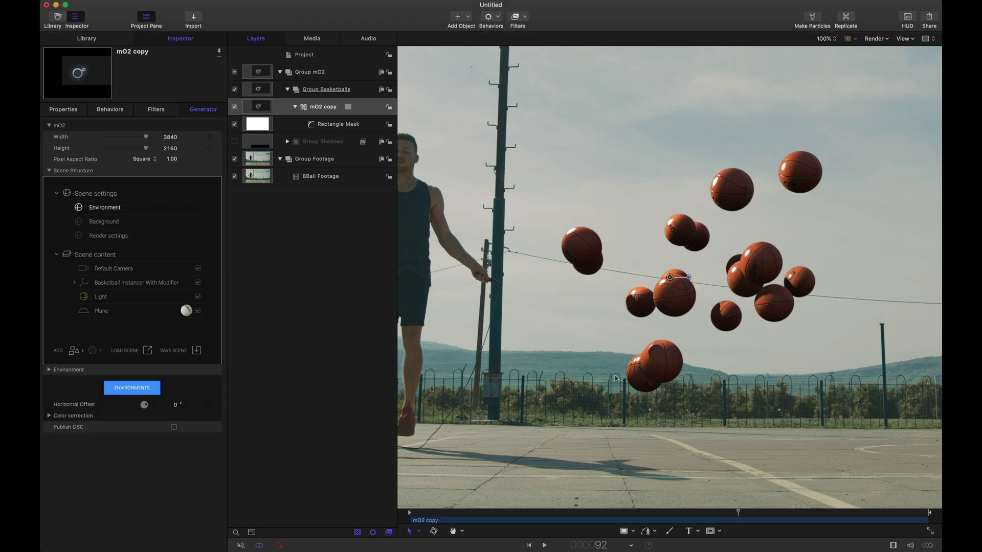
left_click(132, 388)
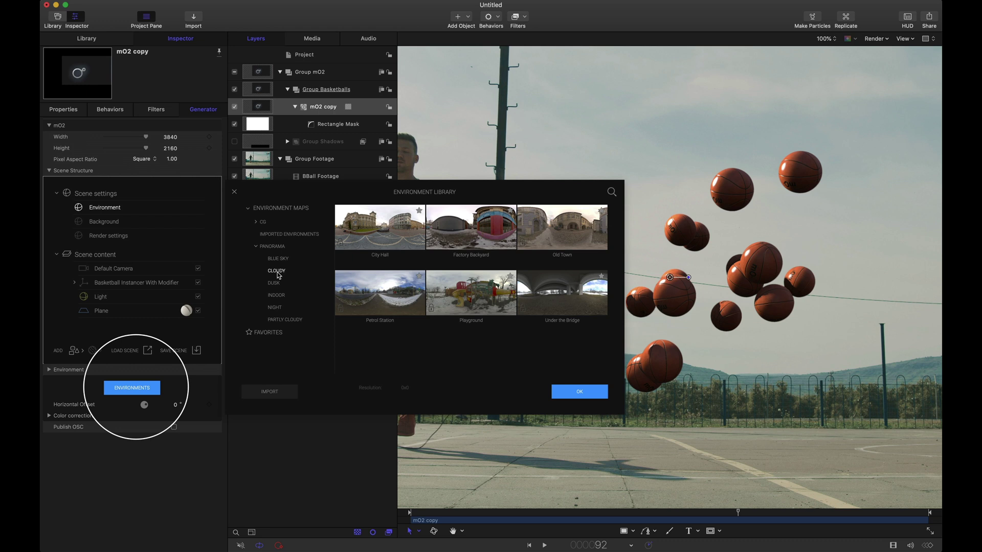
double_click(446, 306)
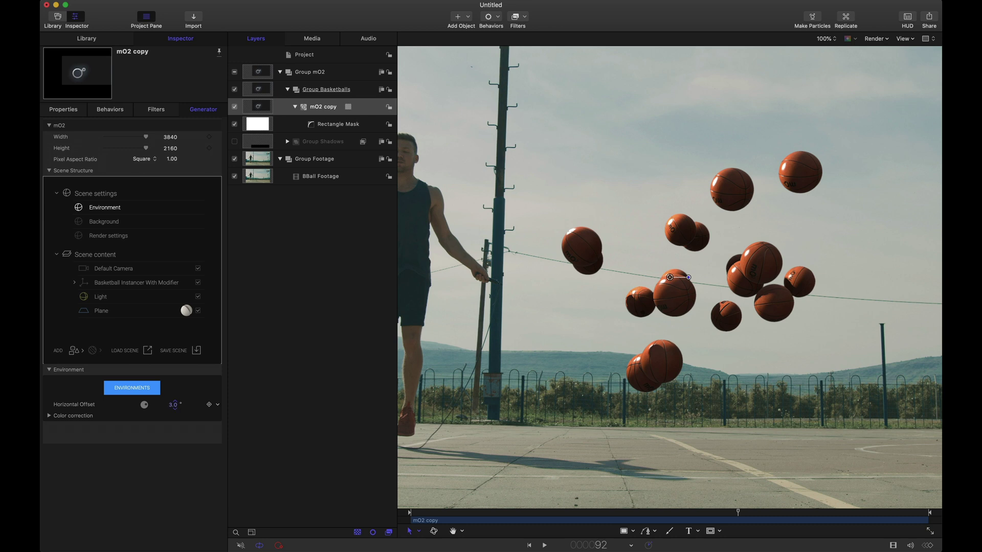
Set the environment's Horizontal Offset to 330° and raise its colour-correction Brightness to 1.45.
left_click(174, 405)
type("180")
key("Return")
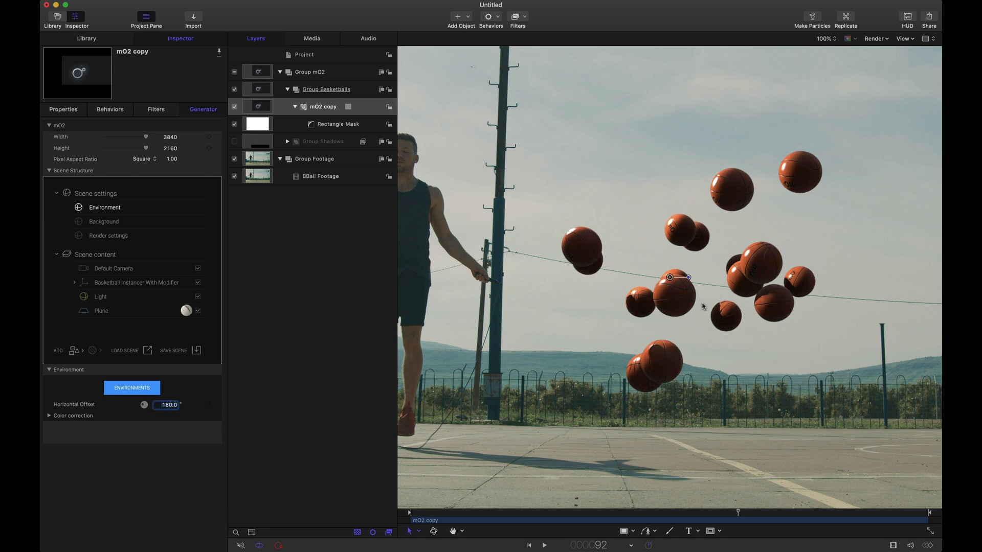
left_click(170, 405)
type("90")
key("Return")
left_click(170, 405)
type("27")
type("33")
left_click(49, 415)
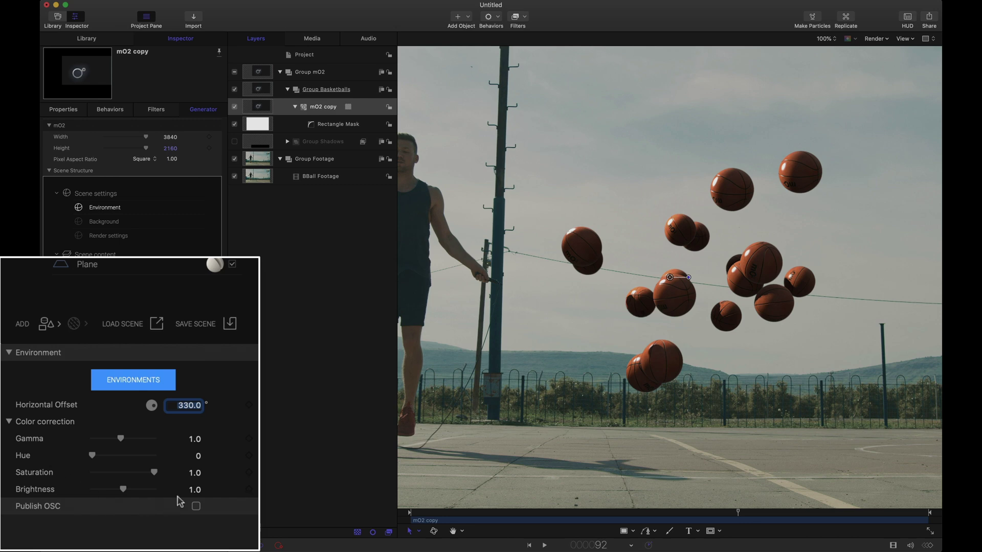
left_click_drag(124, 461, 142, 461)
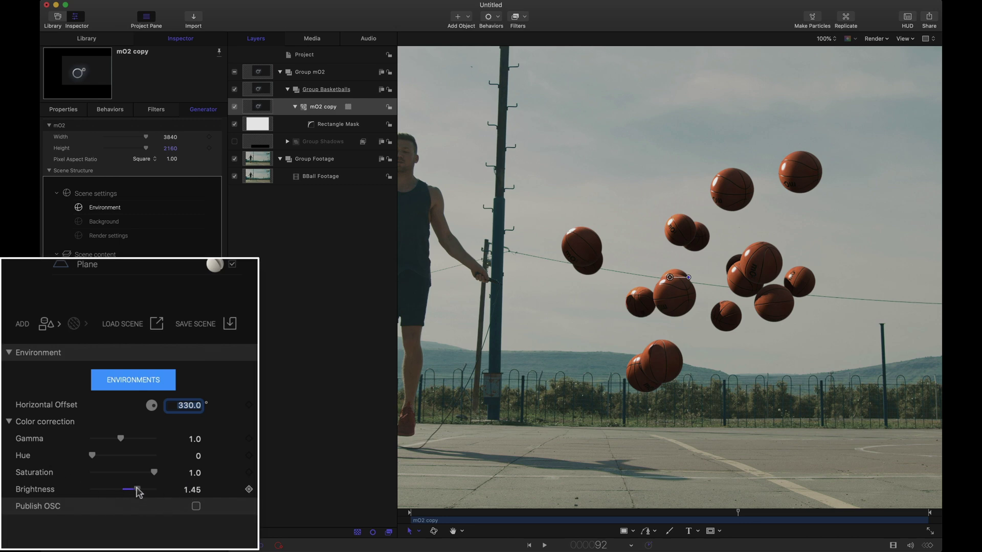
Give the scene Light a warm orange colour.
left_click(101, 296)
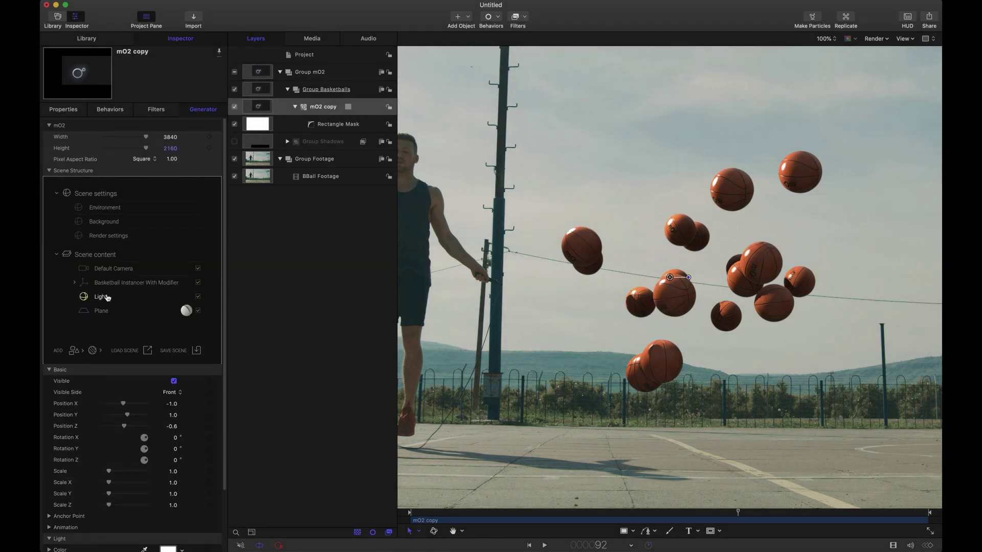
scroll(223, 376, "down", 5)
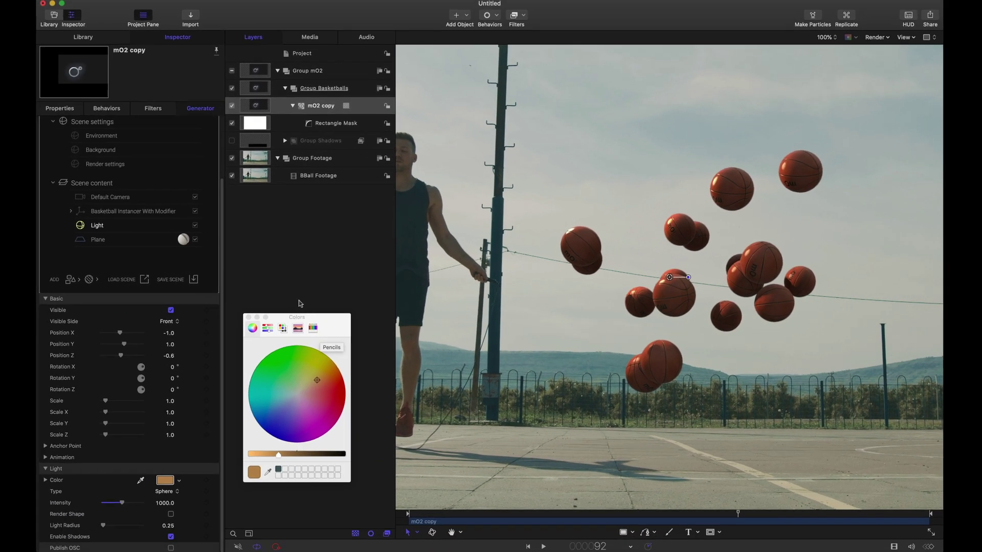
key("super+w")
Set the Light Radius to 1 after trying 0.1.
left_click(173, 525)
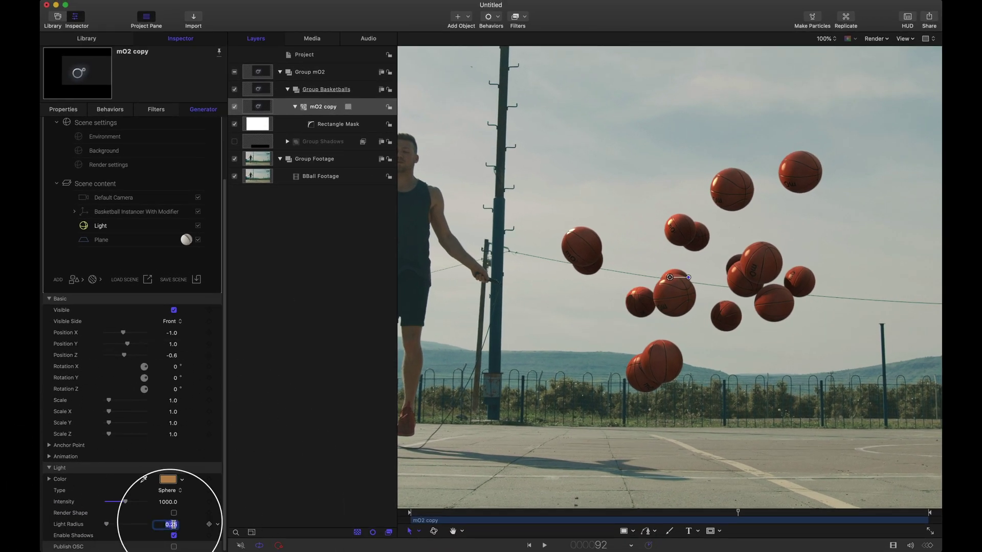
type("0.1")
key("Return")
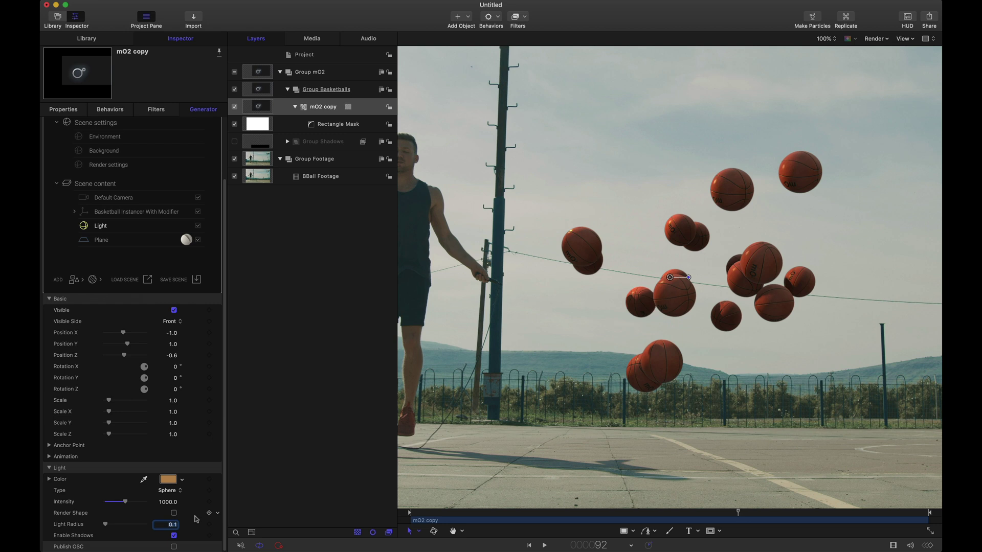
left_click(174, 525)
type("1")
key("Return")
left_click(363, 95)
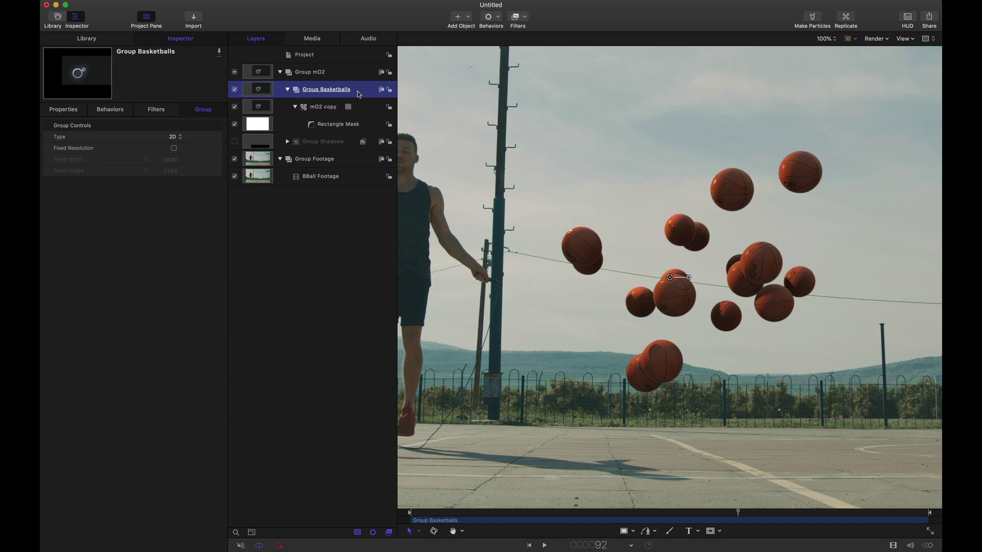
Paste Gaussian Blur and Color Wheels onto Group Basketballs, with the blur disabled.
key("super+v")
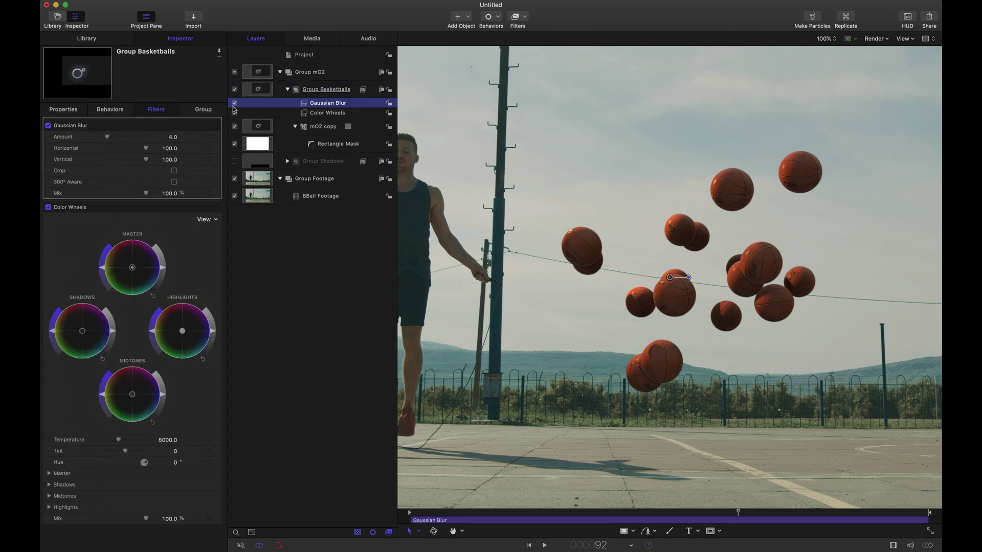
left_click(234, 103)
left_click(325, 113)
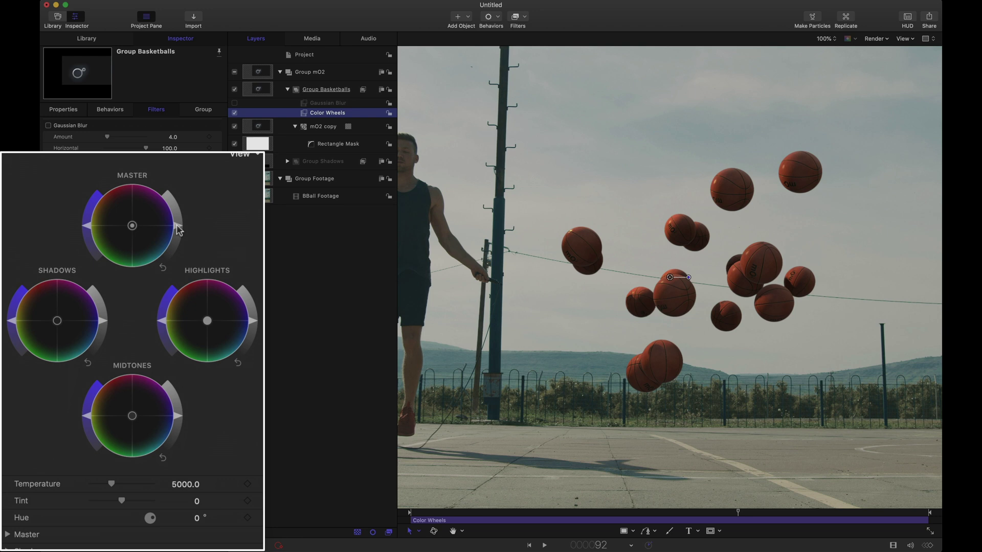
Use the wheels to brighten and desaturate the balls, with yellow-green highlights and blue shadows.
left_click_drag(178, 225, 177, 215)
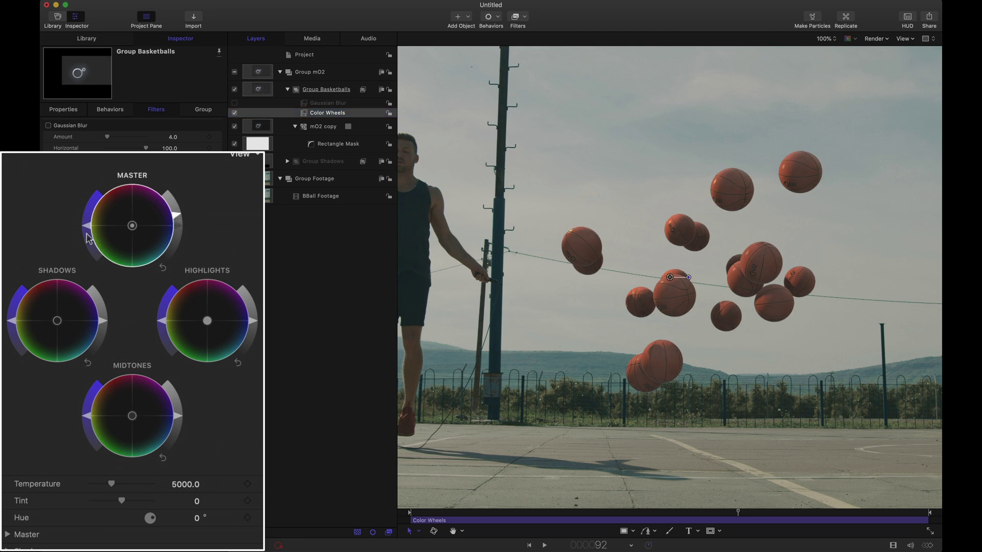
left_click_drag(86, 233, 87, 235)
left_click_drag(207, 321, 156, 321)
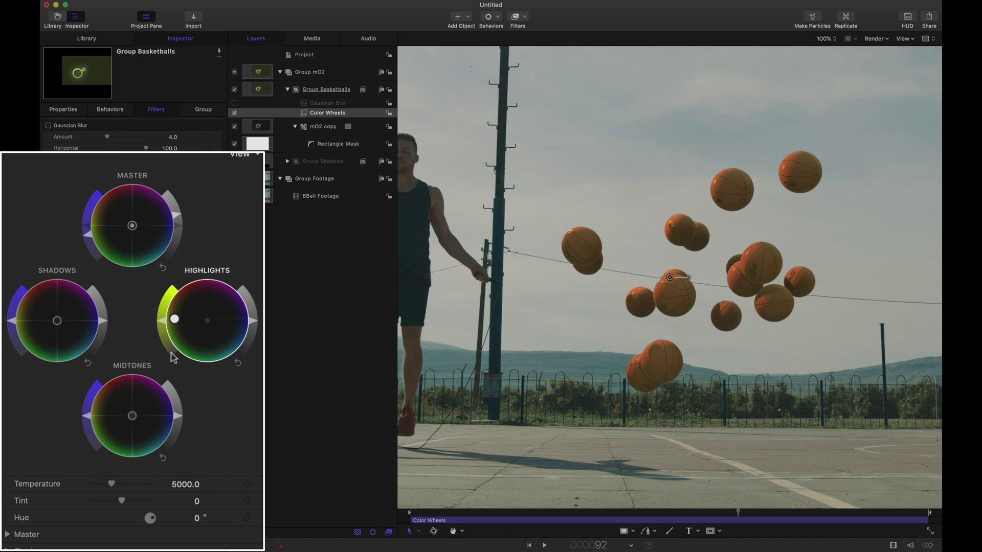
left_click_drag(57, 320, 165, 418)
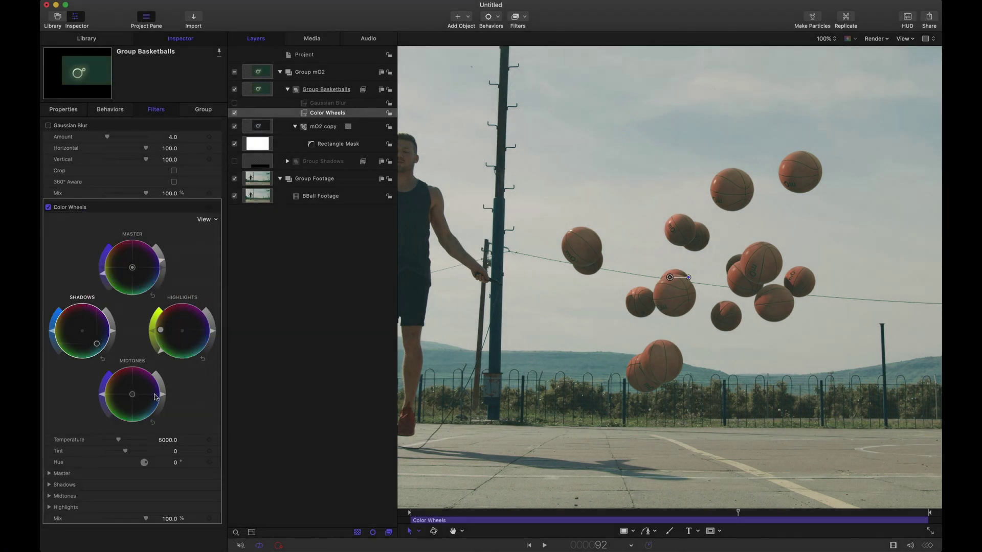
Enter master saturation 0.7 and master brightness 0.1.
left_click(49, 474)
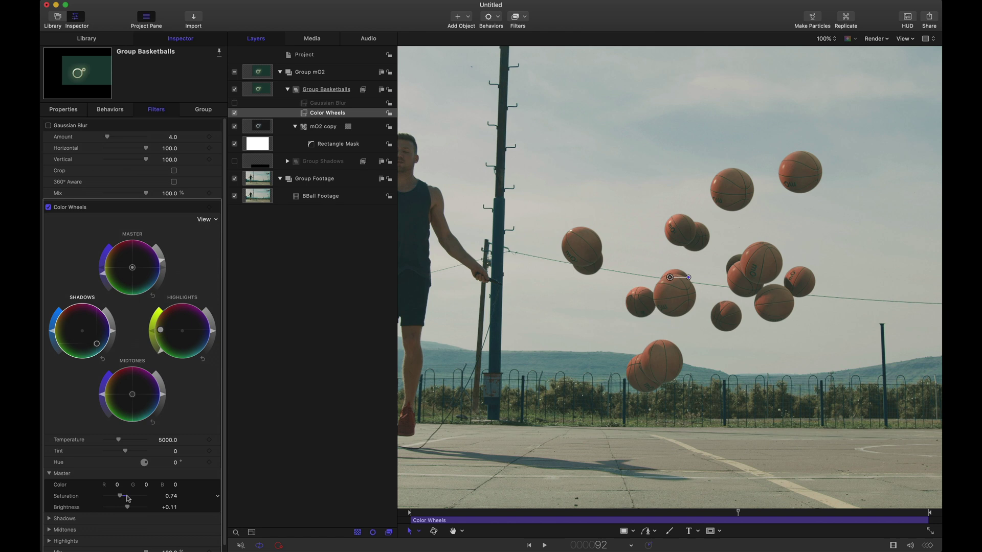
double_click(171, 496)
type("0.7")
key("Tab")
type("0.1")
Enter shadow colour values 35 and 81, then review the midtones and highlights values.
left_click(49, 519)
scroll(153, 499, "down", 2)
double_click(145, 490)
type("35")
key("Tab")
type("81")
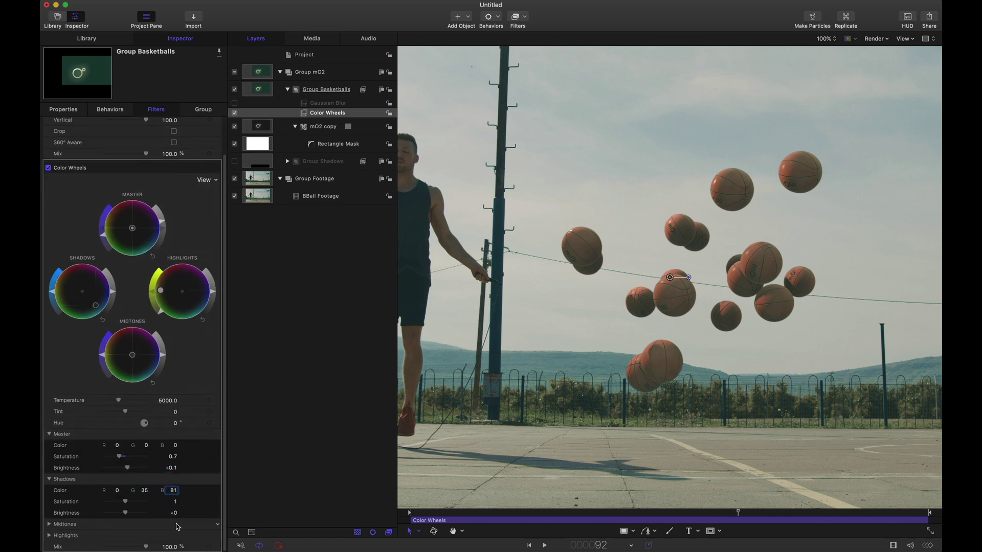
left_click(50, 524)
scroll(77, 527, "down", 2)
left_click(50, 535)
scroll(117, 516, "down", 2)
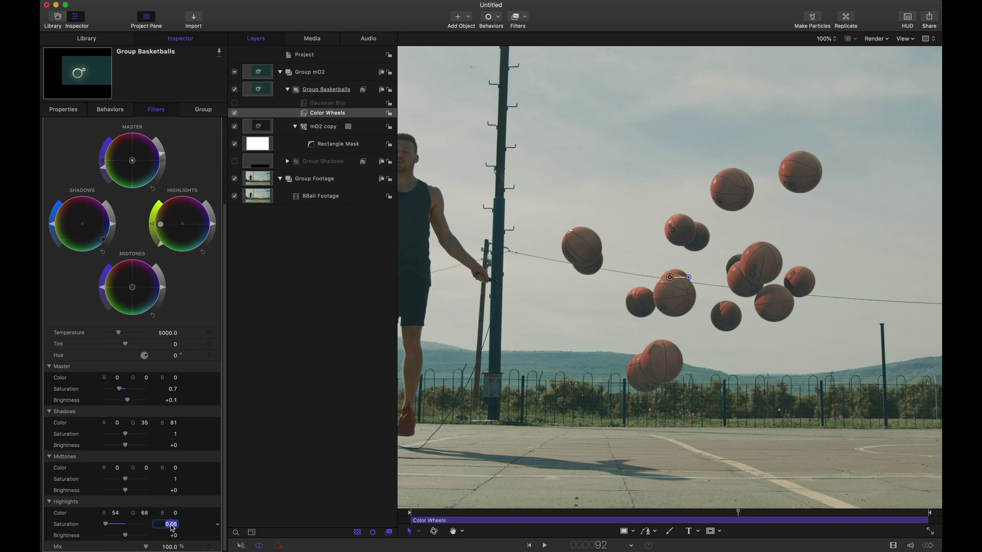
left_click(321, 55)
Re-enable Group Basketballs' Gaussian Blur with an amount of 10.
key("shift+z")
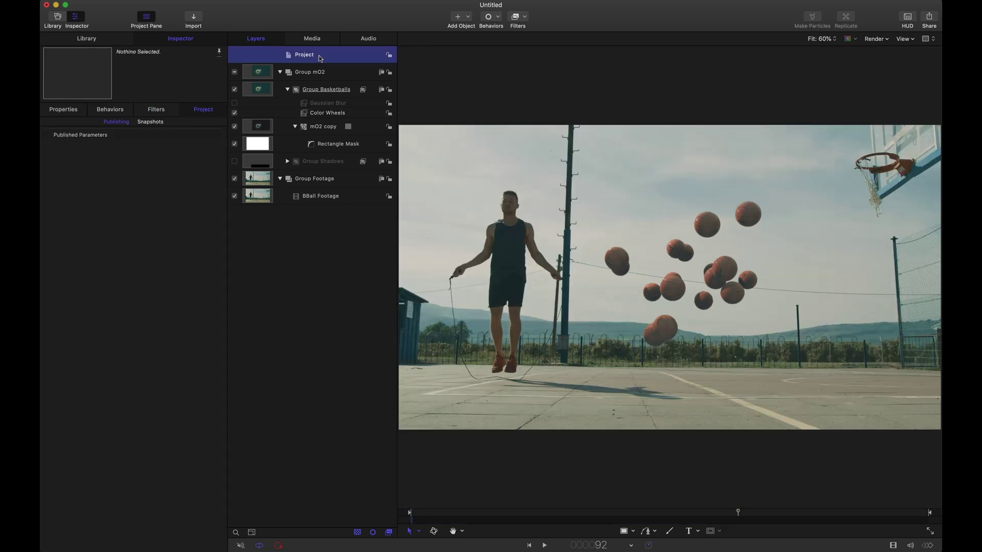
left_click(235, 103)
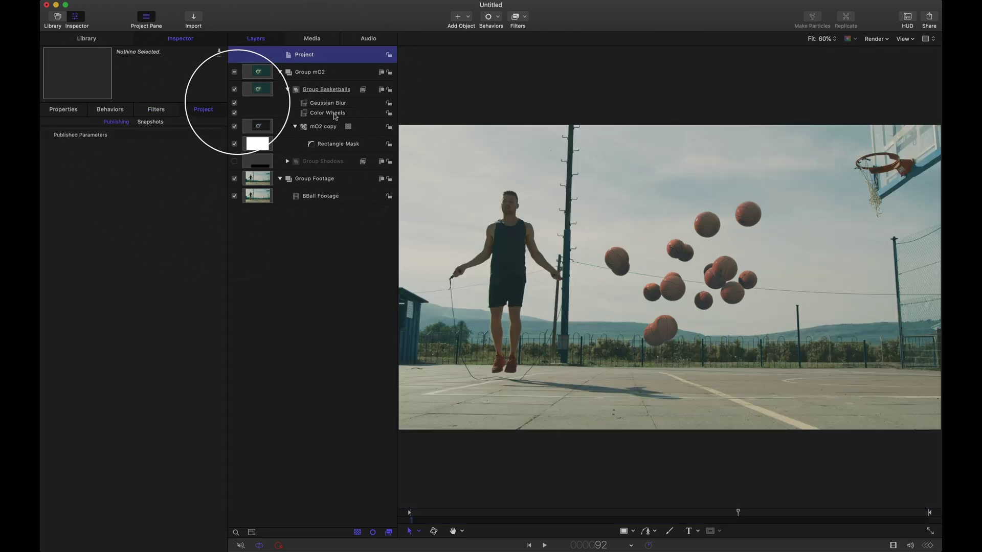
left_click(332, 106)
left_click(172, 137)
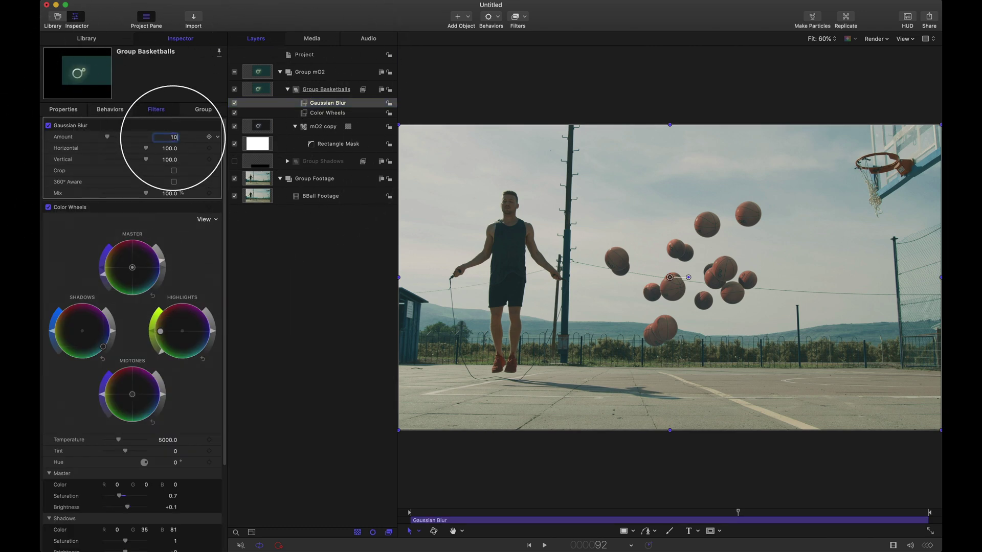
type("10")
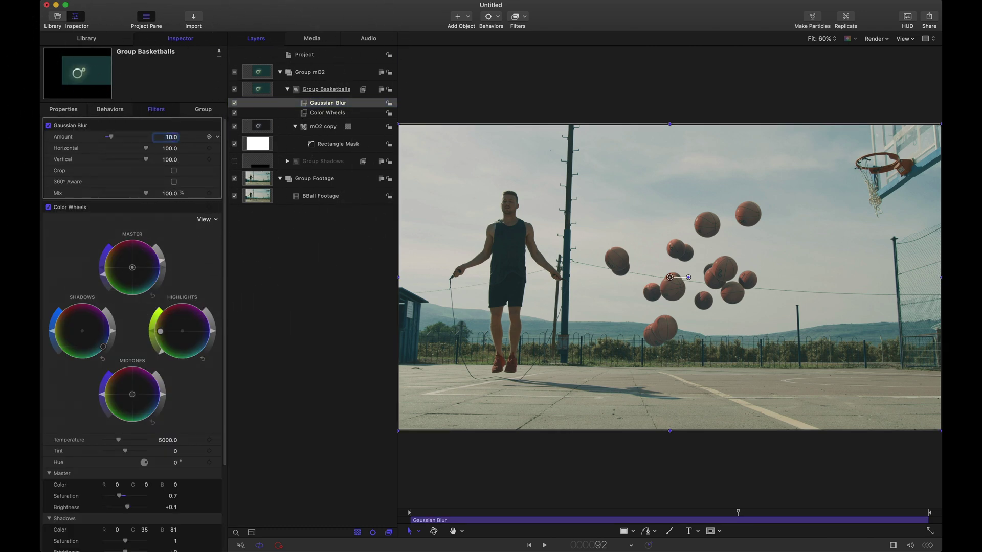
key("Return")
left_click(234, 162)
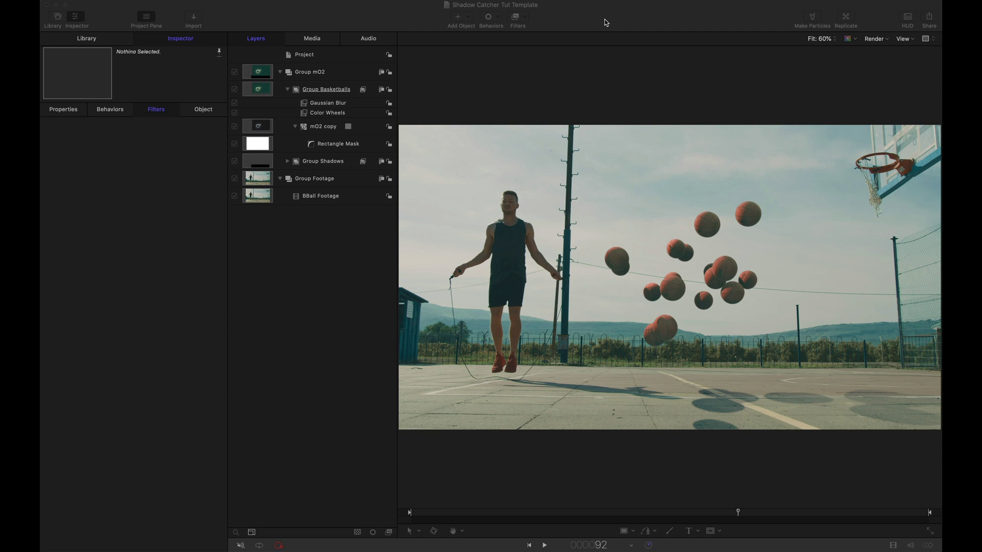